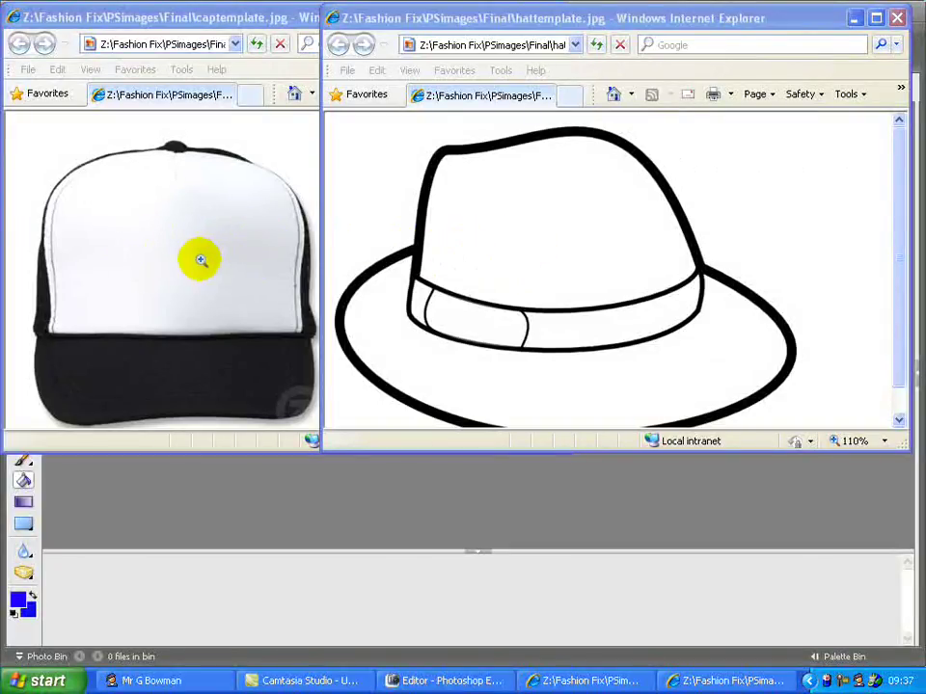
Step: Copy the hattemplate.jpg picture from the browser and open it in Photoshop Elements as a new image from the clipboard
right_click(509, 289)
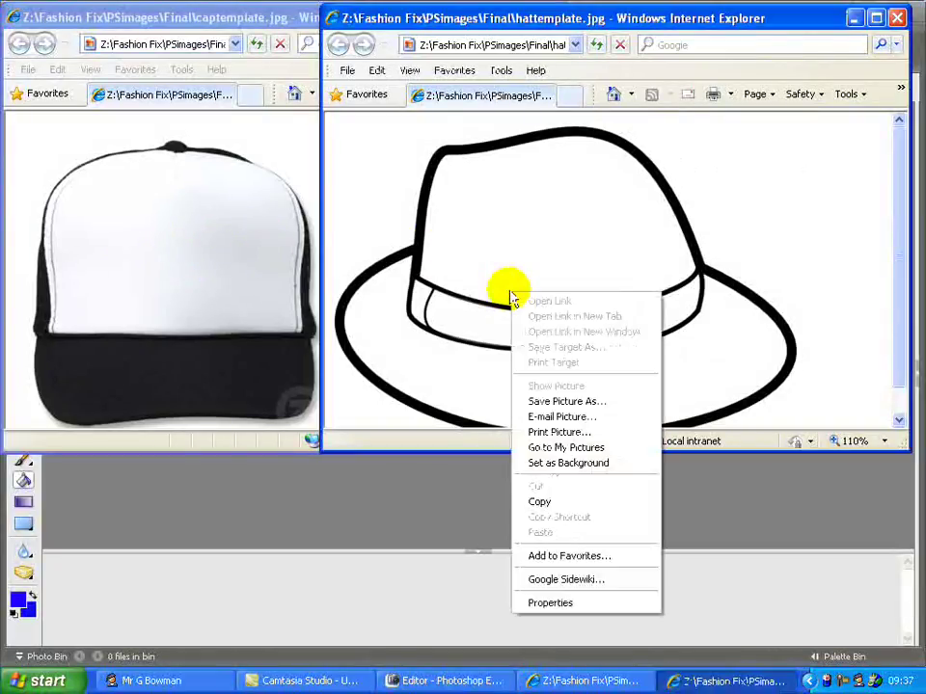
click(567, 509)
click(351, 525)
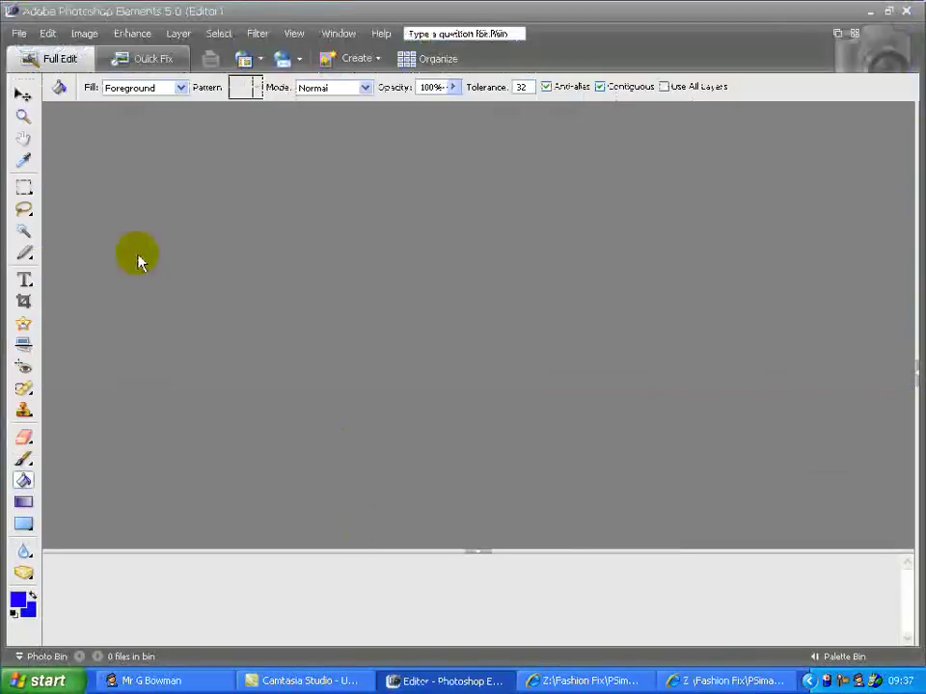
click(21, 34)
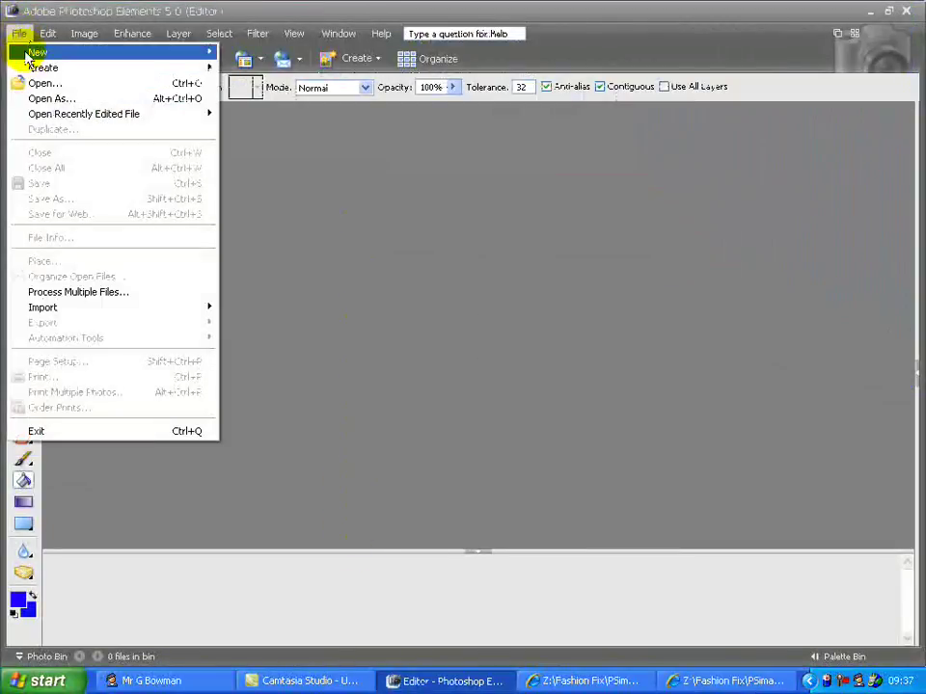
mouse_move(116, 54)
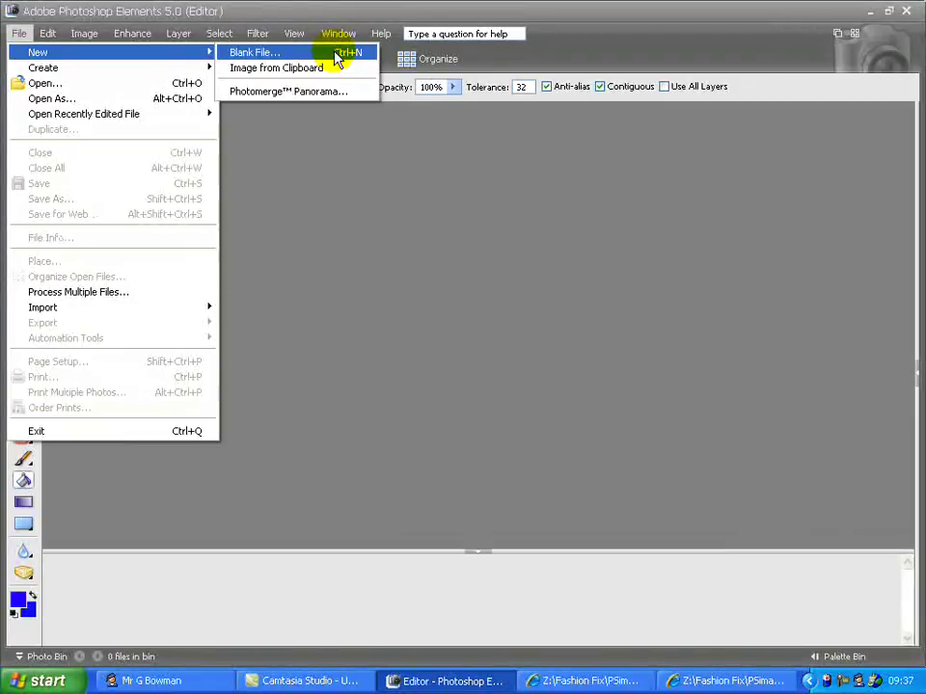
click(334, 68)
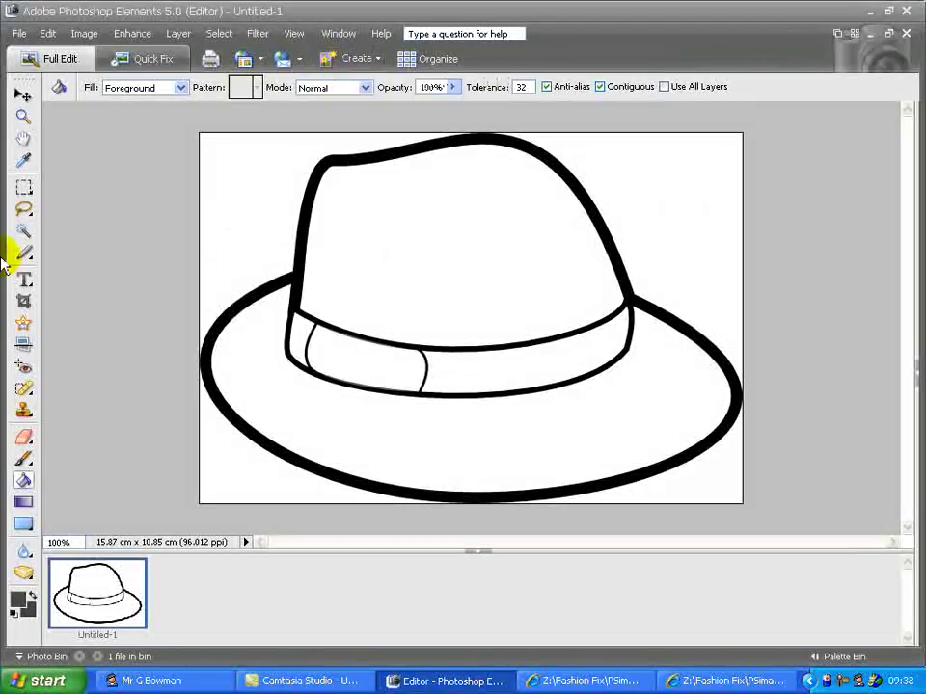
Step: Select the hat's crown with the Magic Wand at tolerance 20, trying the band sections as well
click(21, 236)
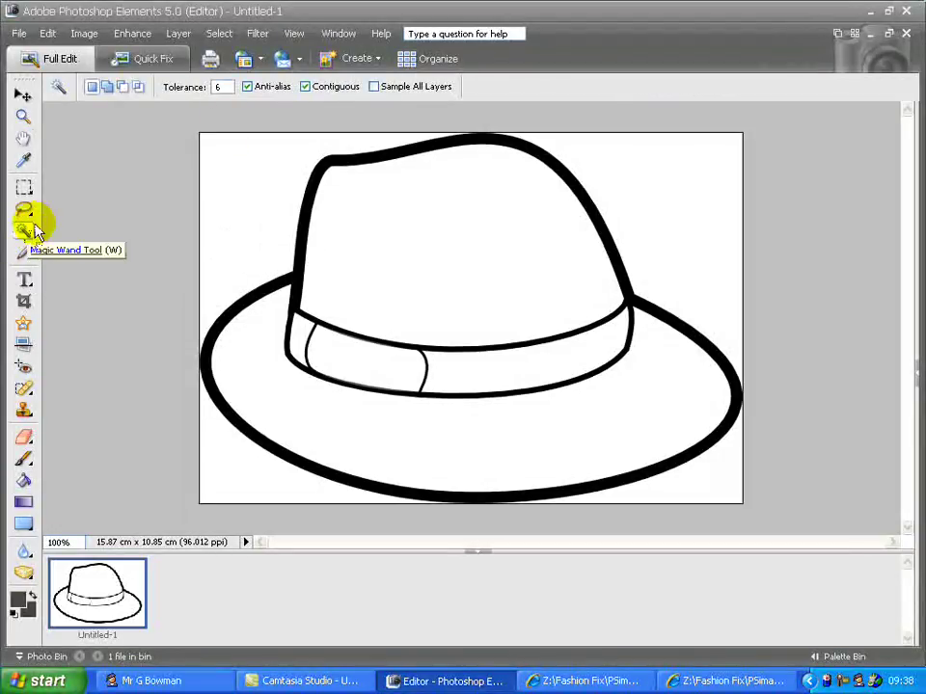
double_click(218, 86)
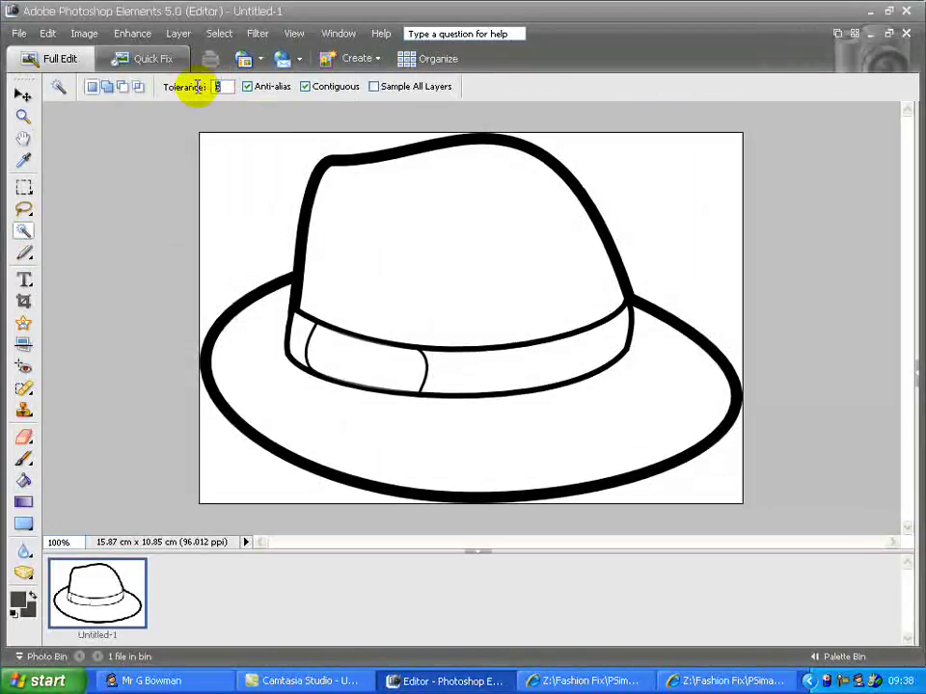
text(3)
text(20)
click(509, 205)
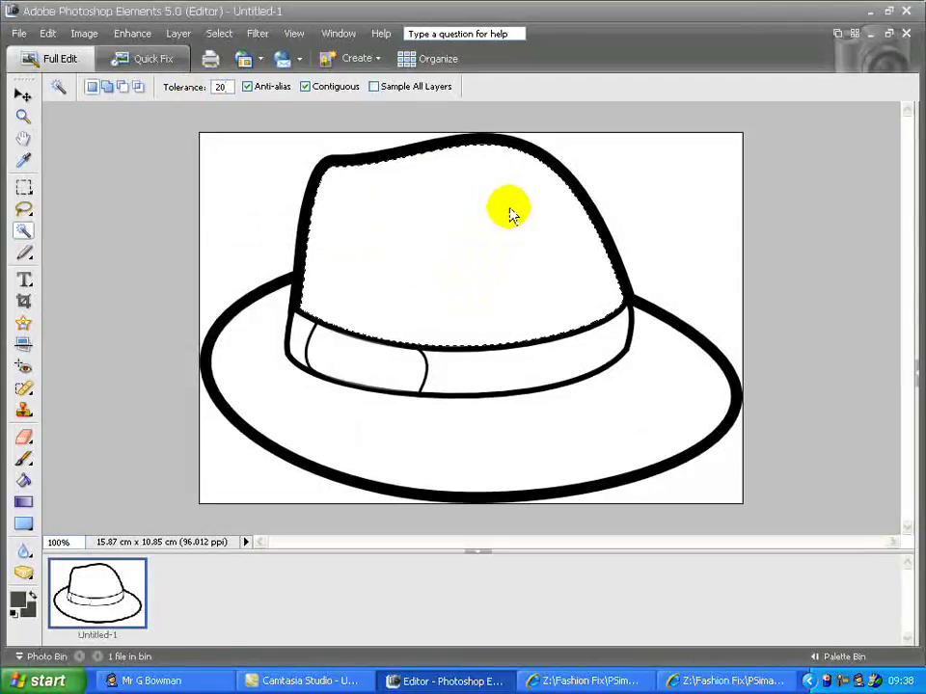
click(528, 356)
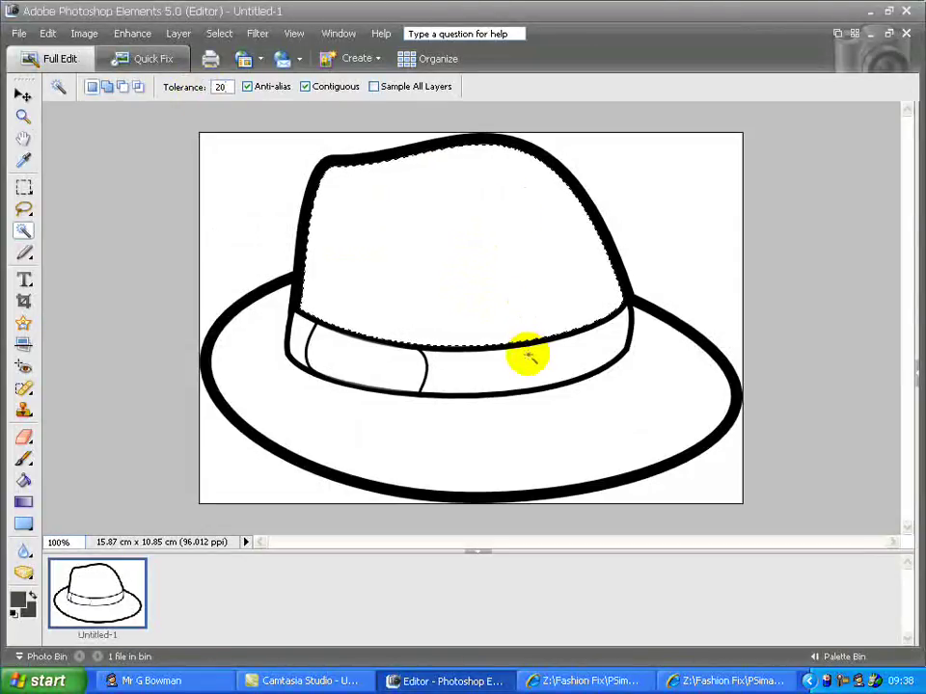
click(396, 365)
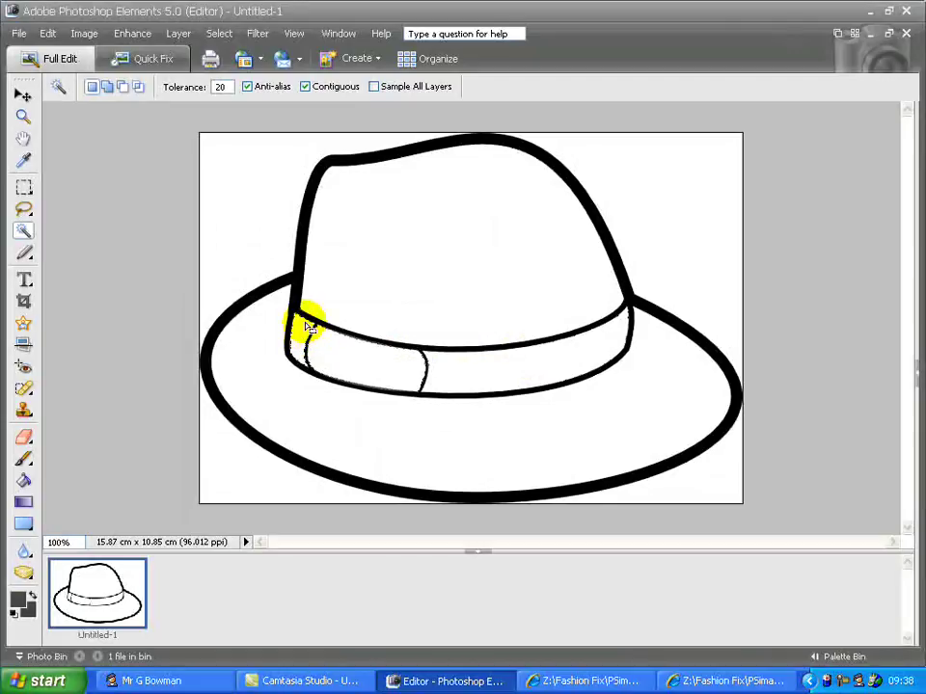
click(344, 264)
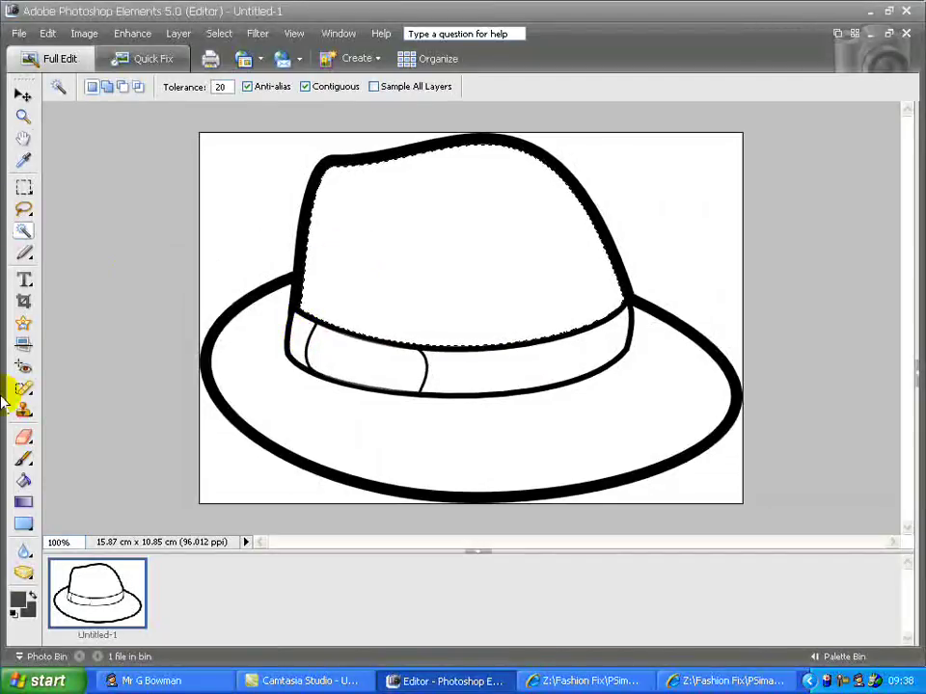
Step: Paint trial strokes across the selected crown with the 17 px brush and clear them
click(24, 461)
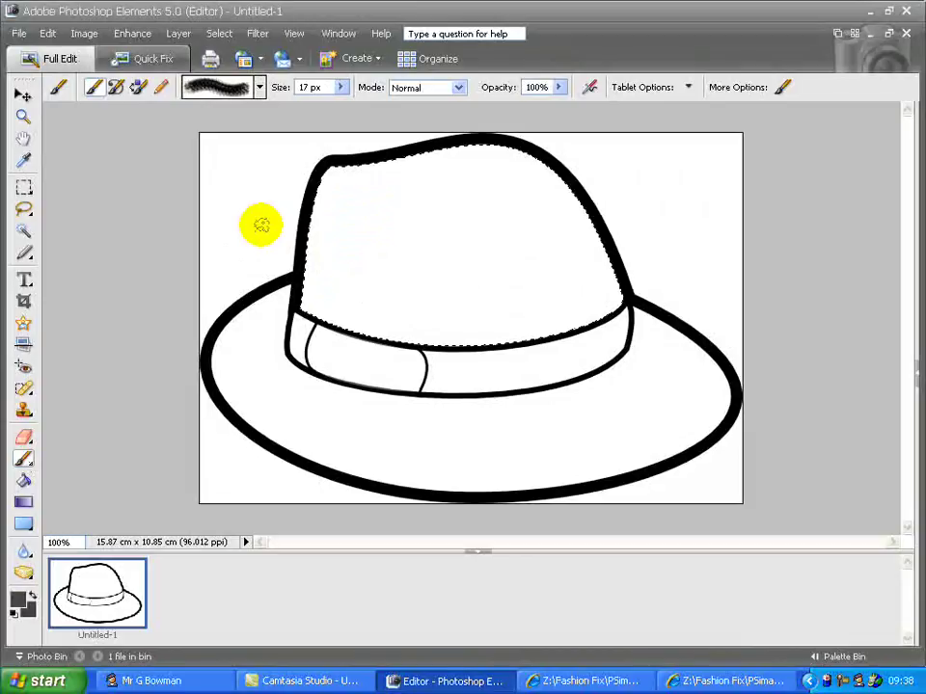
mouse_move(309, 217)
mouse_down()
mouse_move(330, 221)
mouse_move(358, 264)
mouse_move(342, 326)
mouse_up()
mouse_move(307, 271)
mouse_down()
mouse_move(461, 278)
mouse_move(649, 246)
mouse_up()
mouse_move(577, 367)
mouse_down()
mouse_move(554, 209)
mouse_move(597, 186)
mouse_up()
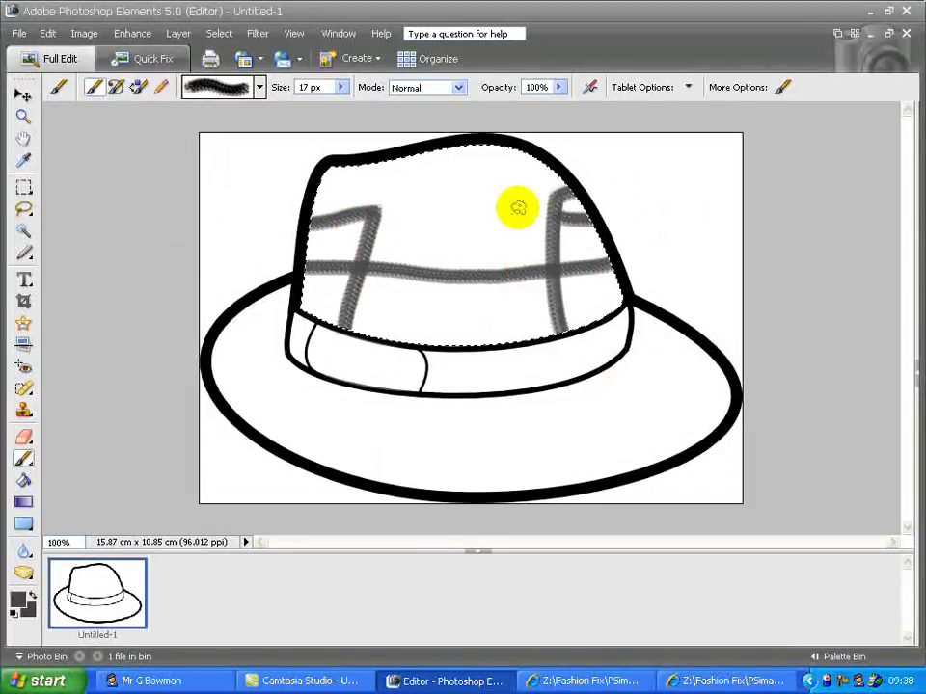
mouse_move(372, 131)
mouse_down()
mouse_move(617, 203)
mouse_move(390, 253)
mouse_move(446, 395)
mouse_move(455, 393)
mouse_move(320, 124)
mouse_up()
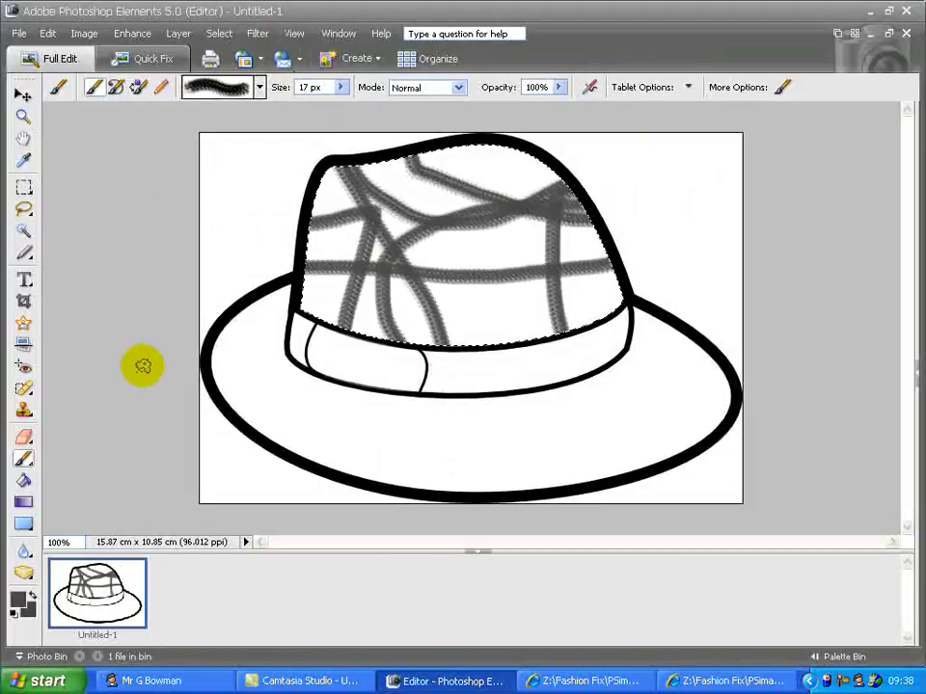
key(Delete)
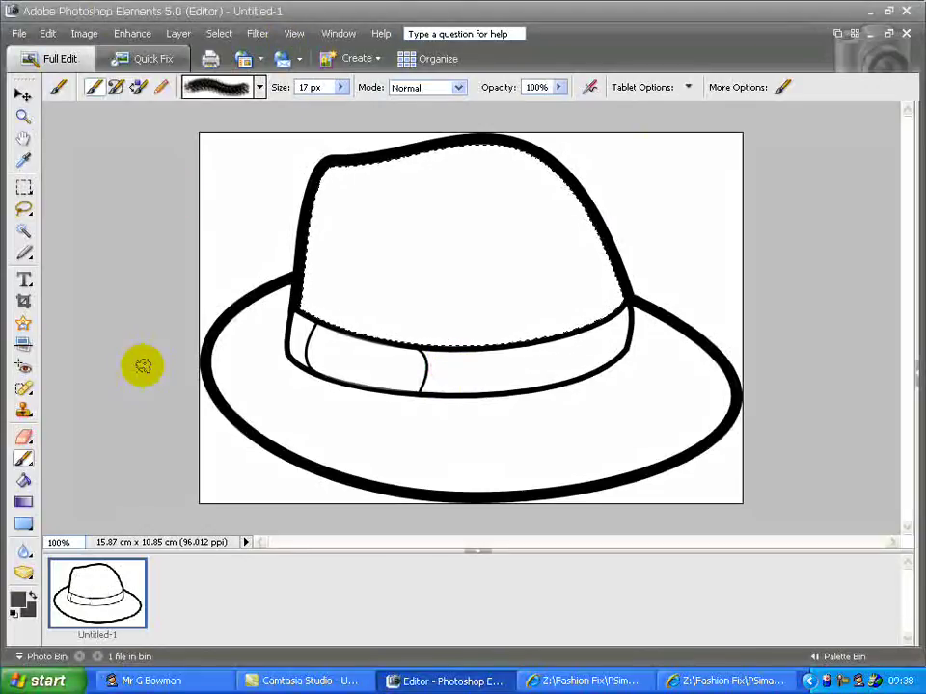
Step: Convert the hat image's mode to RGB Color
click(89, 35)
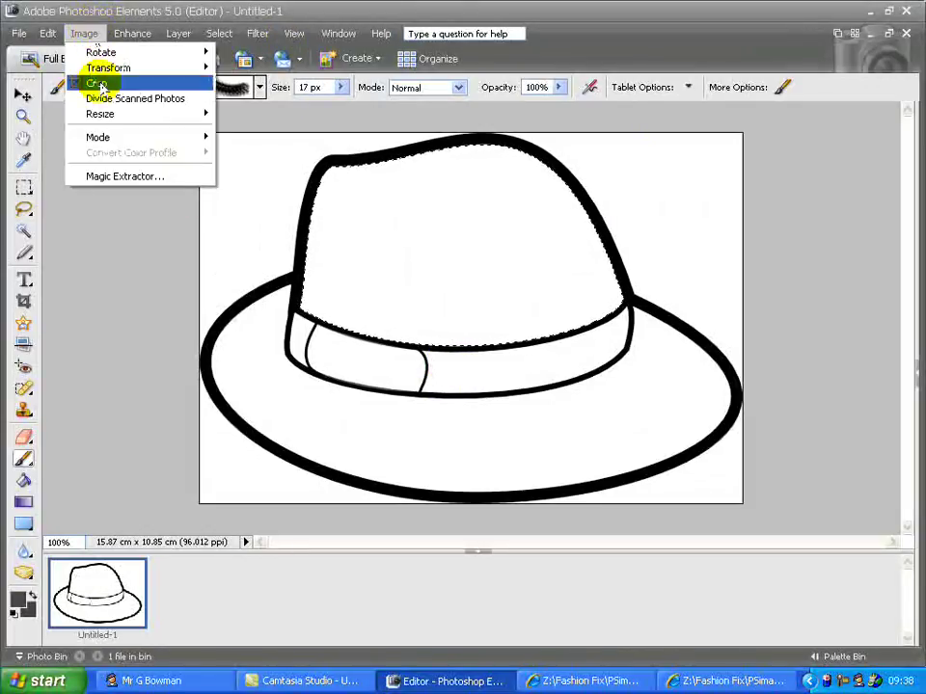
mouse_move(206, 138)
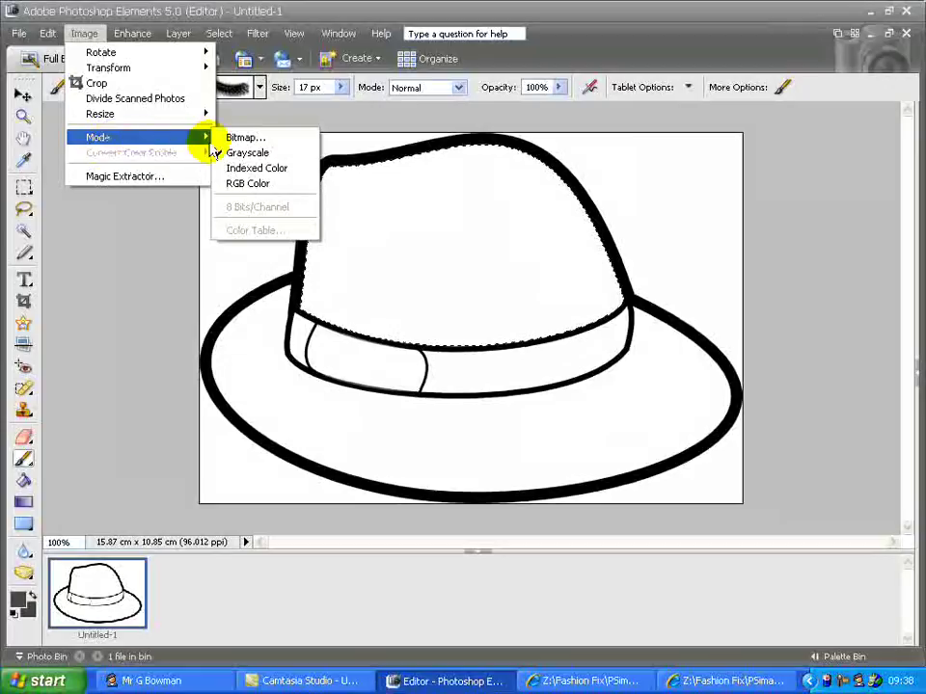
click(258, 185)
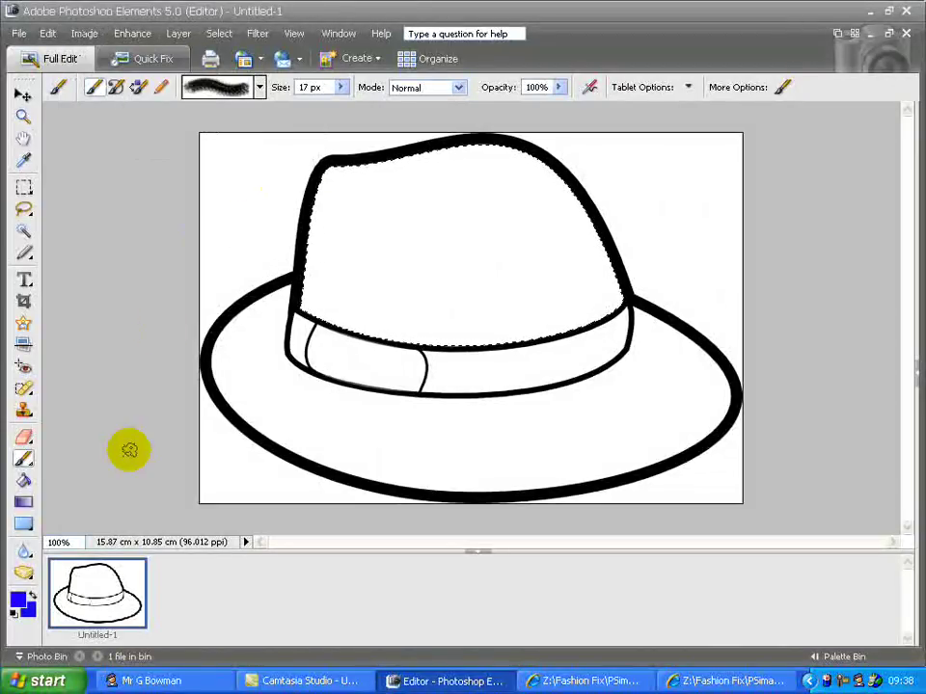
Step: Set the foreground colour to bright red and fill the selected crown with it using the Paint Bucket
click(16, 610)
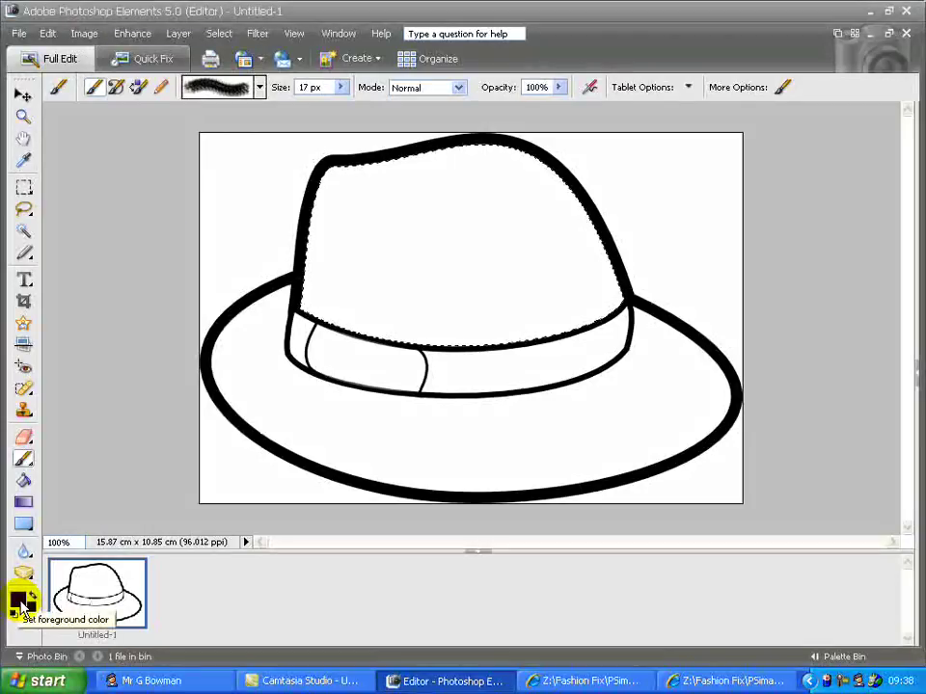
click(19, 601)
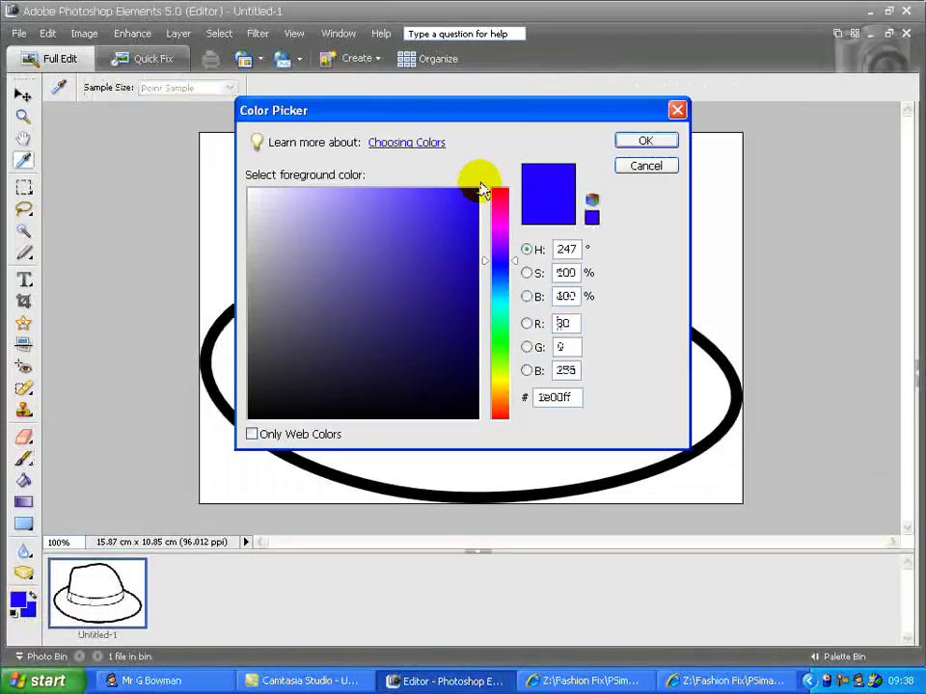
click(499, 198)
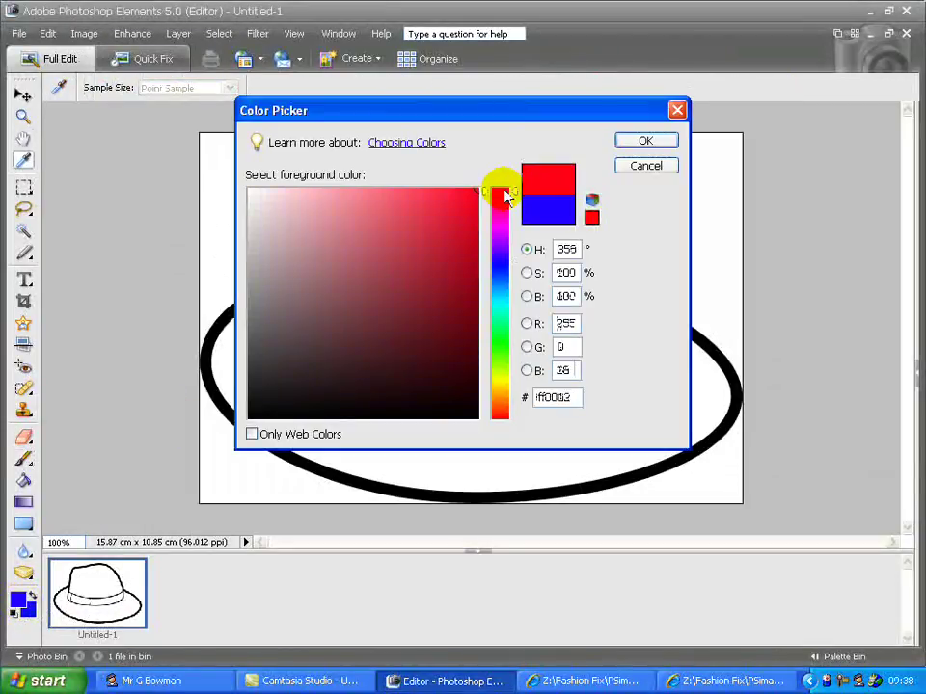
click(641, 141)
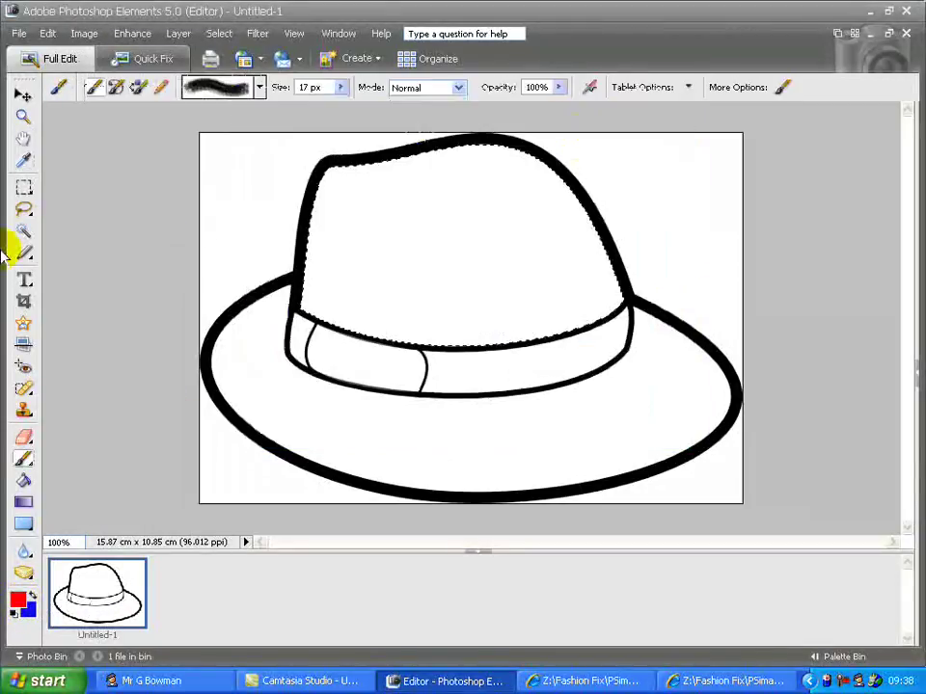
click(25, 484)
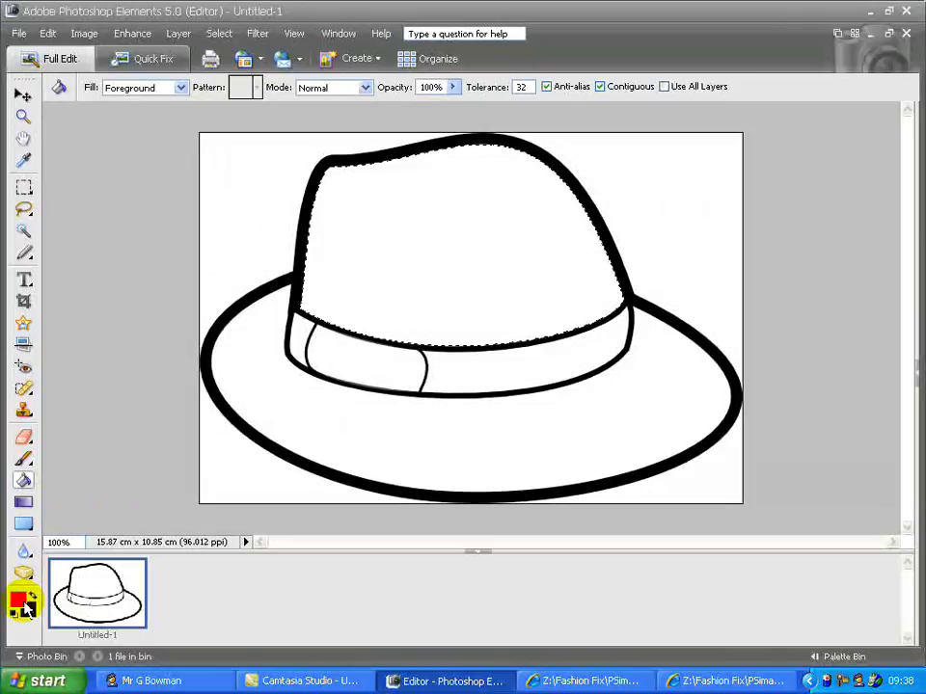
click(436, 278)
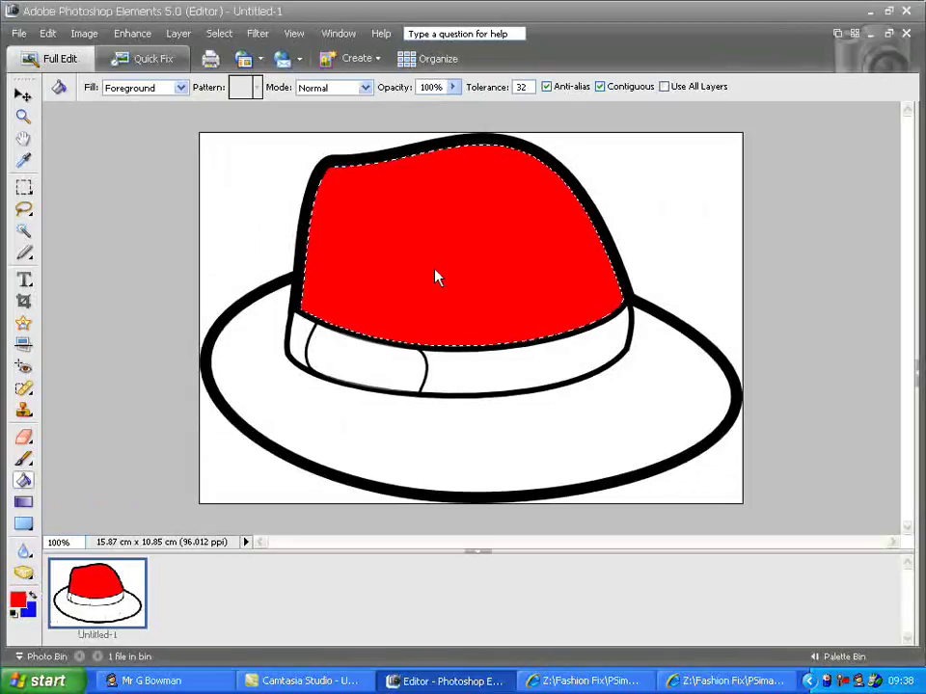
Step: Select the hat's brim with the Magic Wand and fill it with the grey leaf pattern from the Nature Patterns set
click(24, 233)
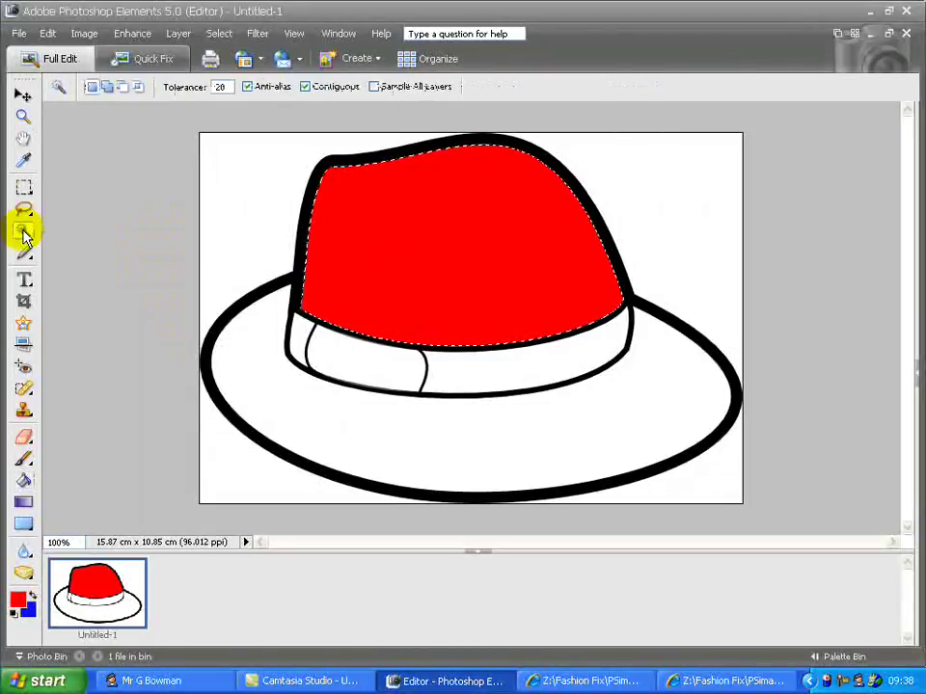
click(282, 395)
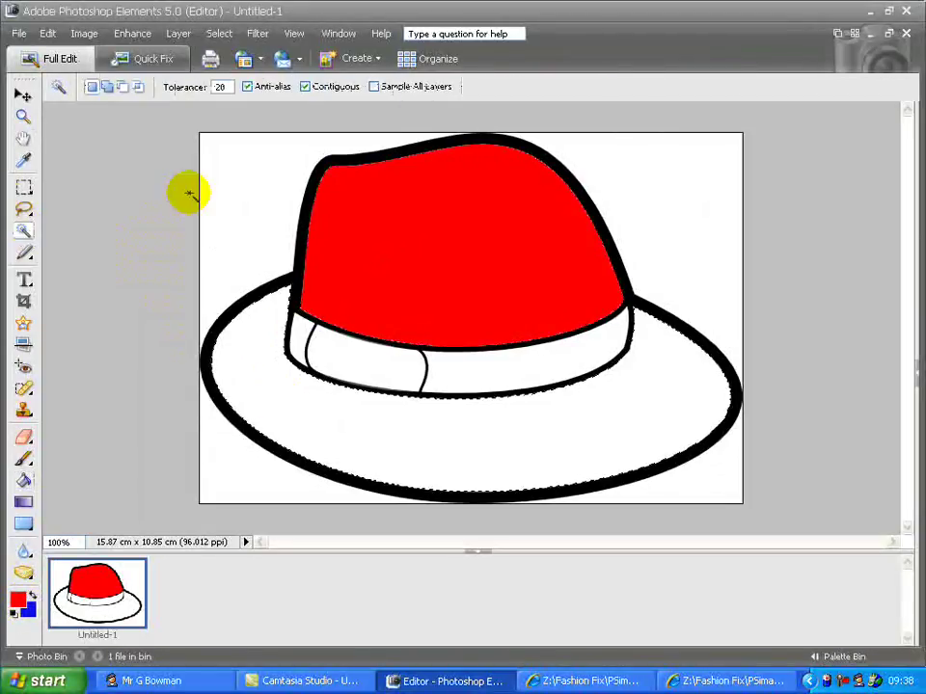
click(24, 479)
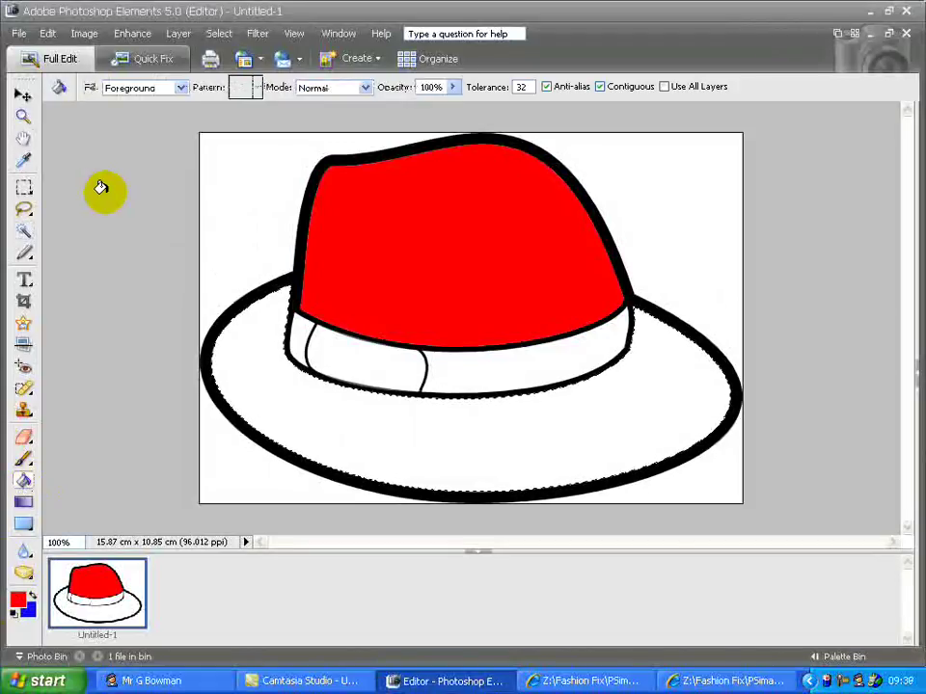
click(180, 88)
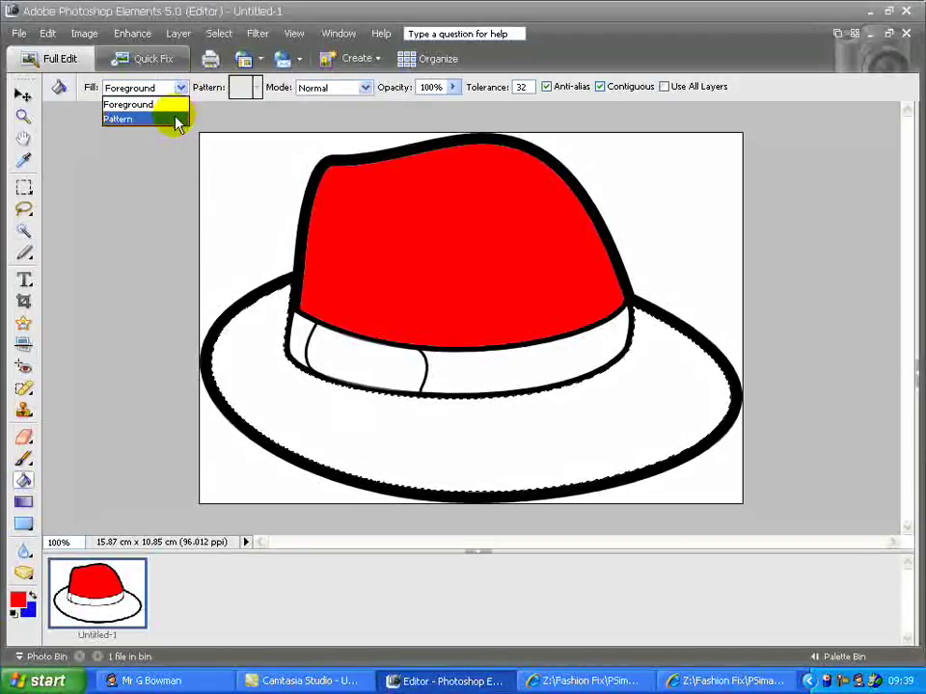
click(173, 118)
click(258, 89)
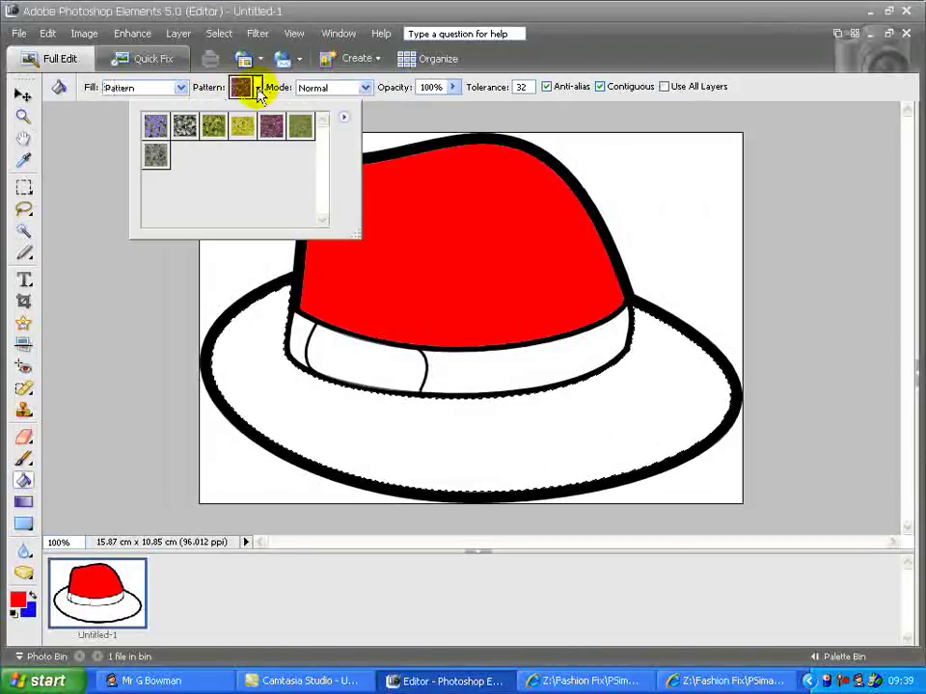
click(343, 116)
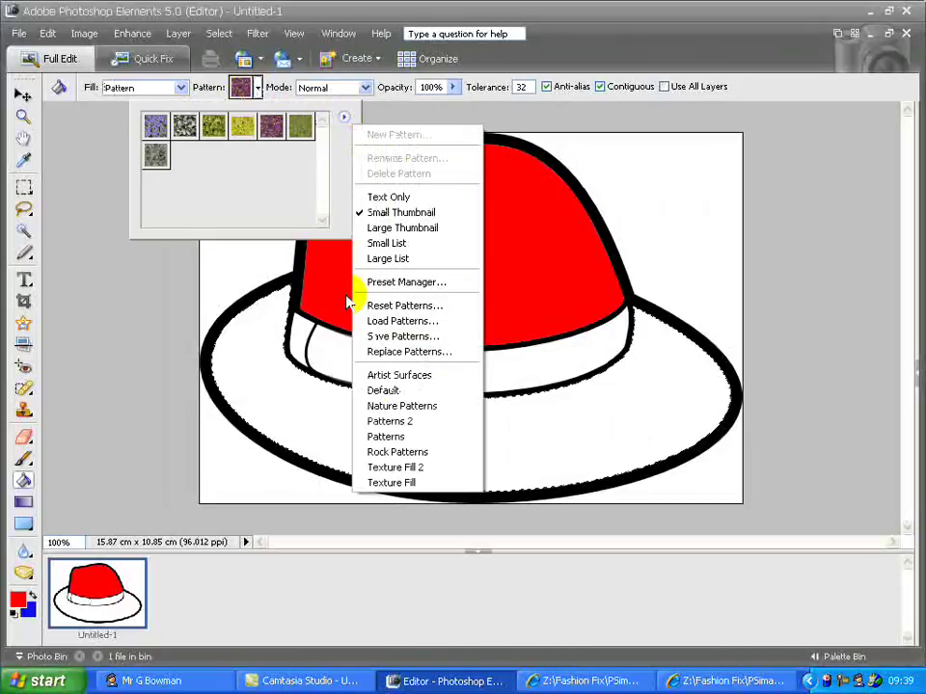
click(401, 405)
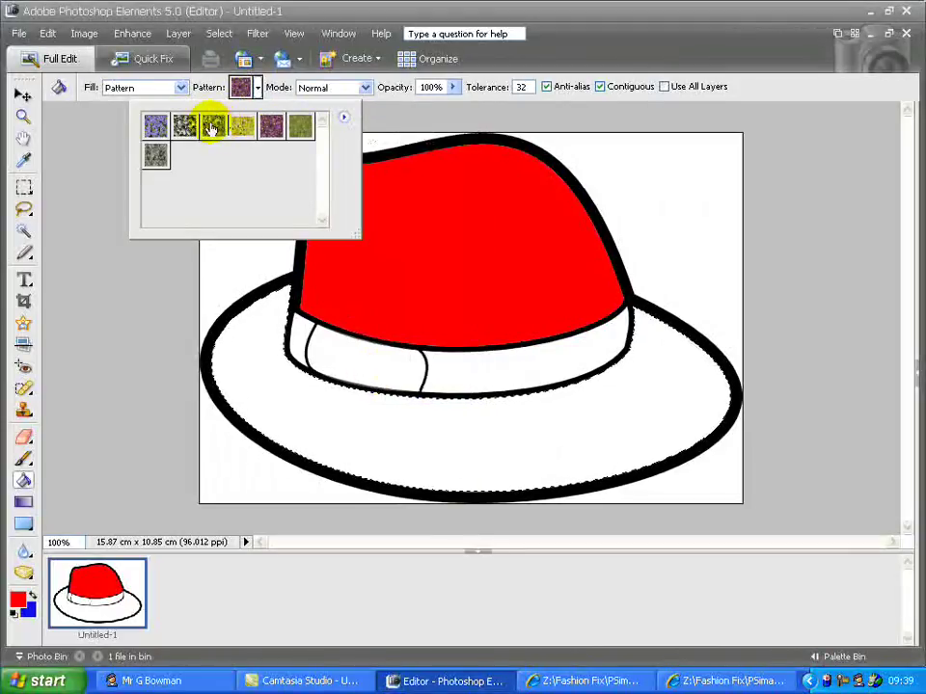
click(184, 124)
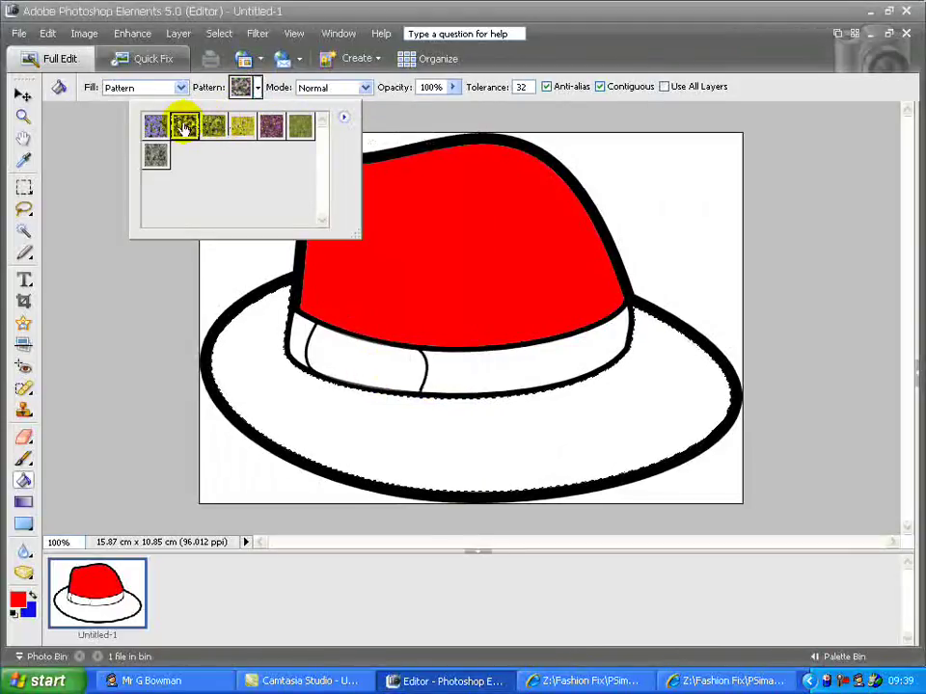
click(425, 437)
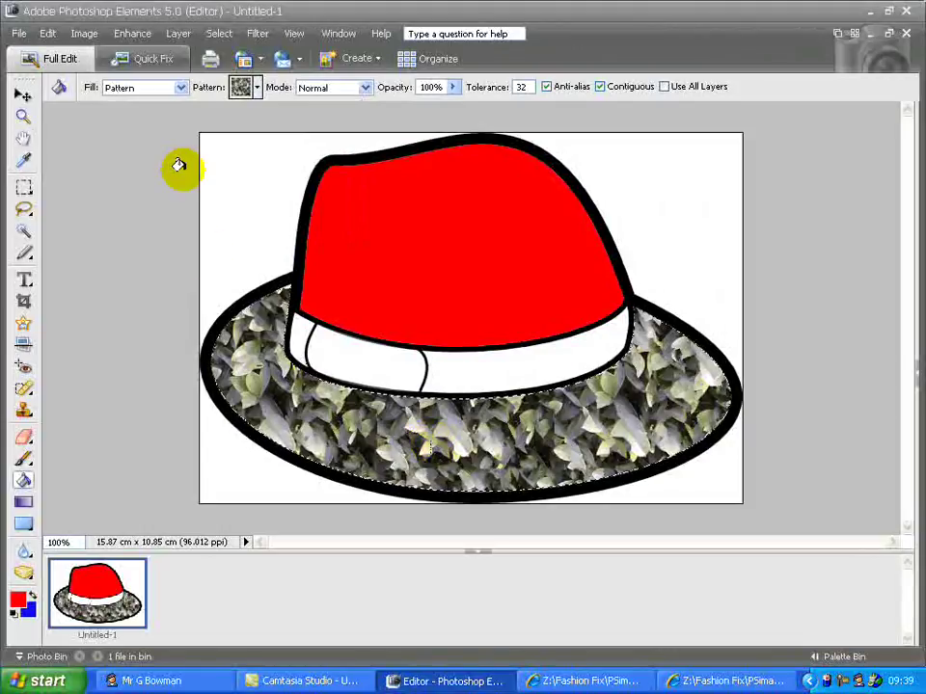
Step: Copy the captemplate.jpg picture from Internet Explorer and create a new image from the clipboard in Photoshop Elements
click(588, 681)
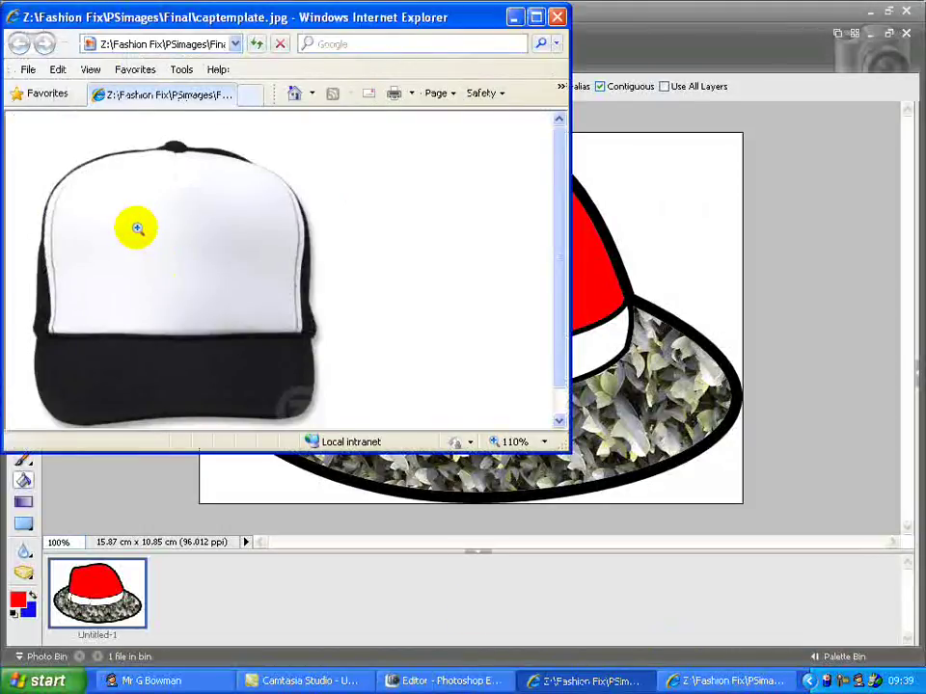
right_click(138, 229)
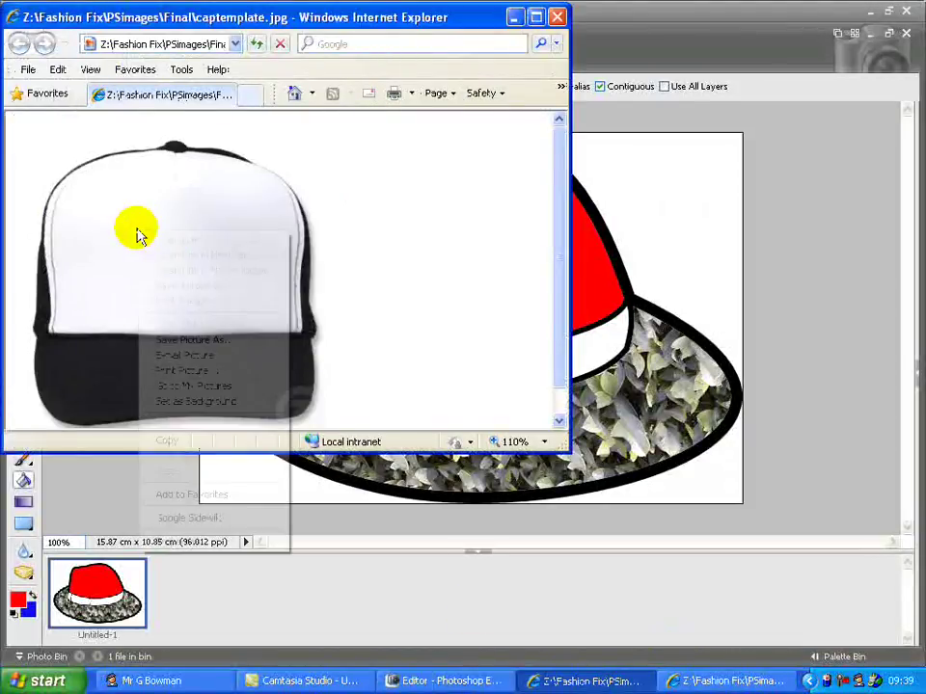
click(206, 442)
click(680, 27)
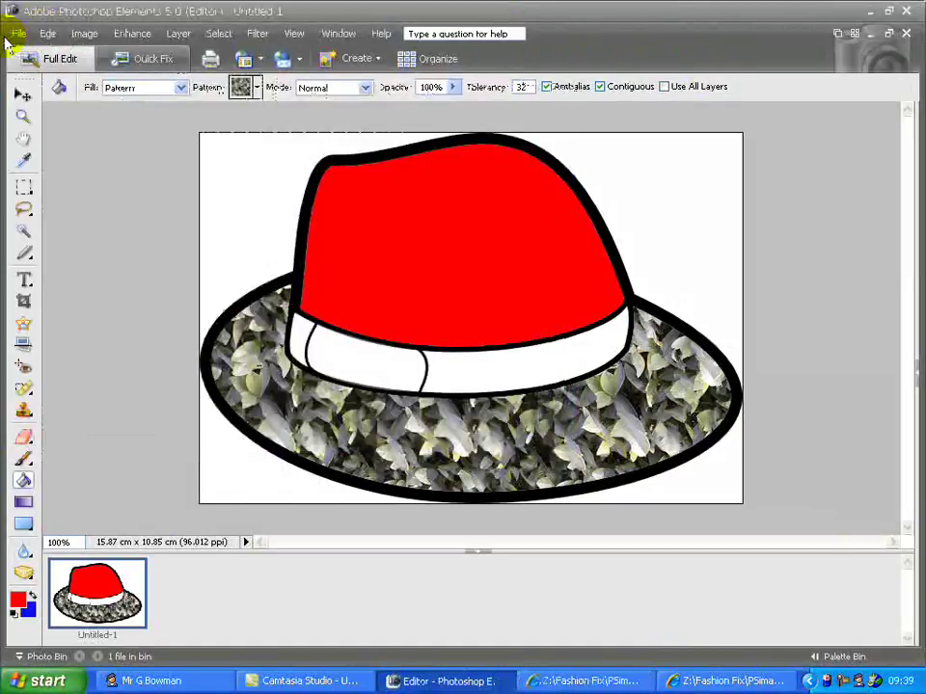
click(17, 33)
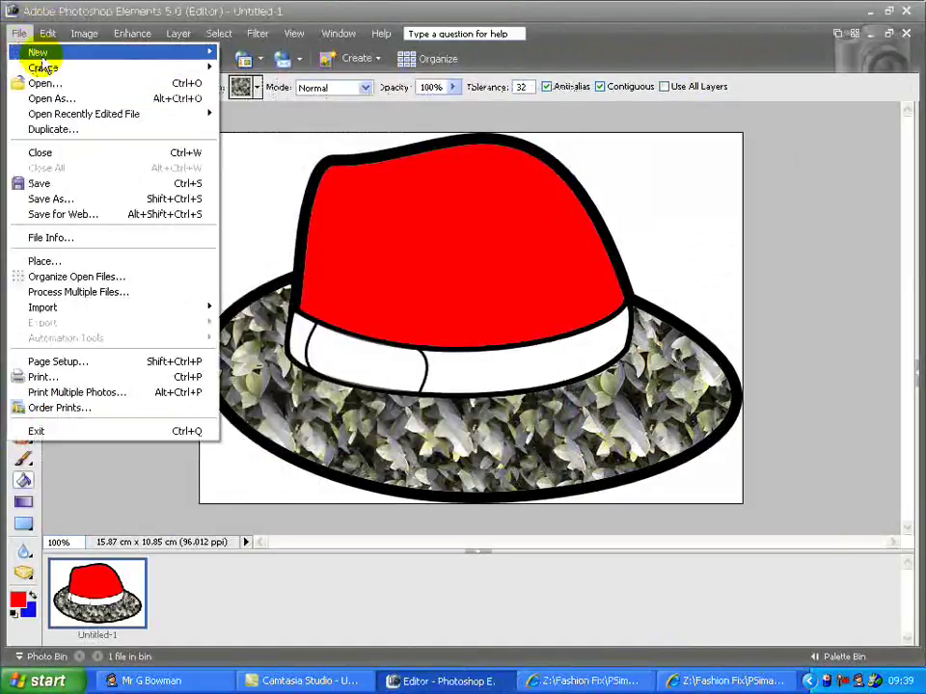
mouse_move(38, 52)
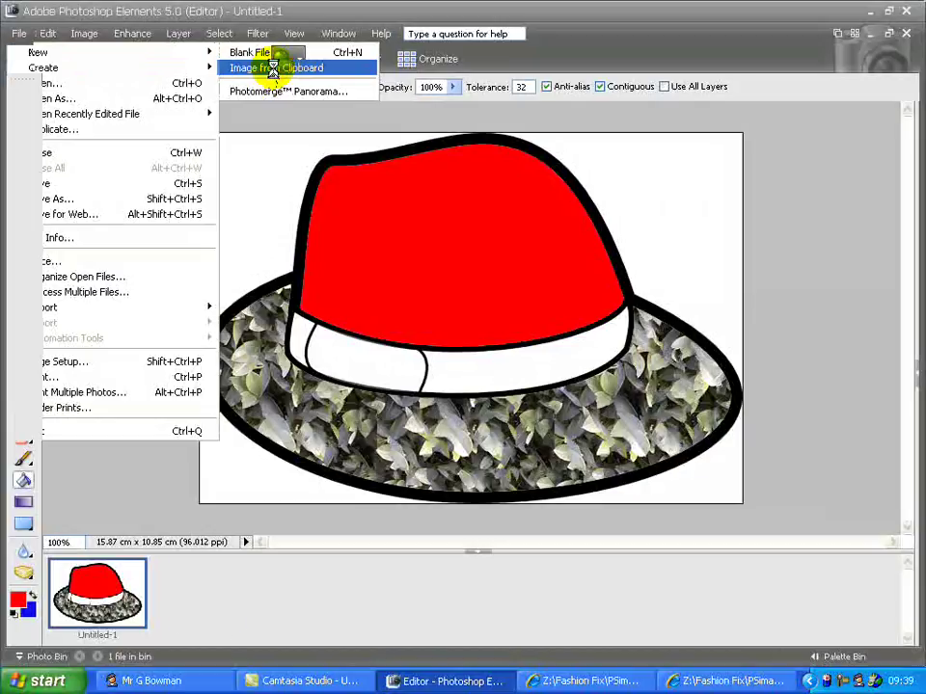
click(274, 66)
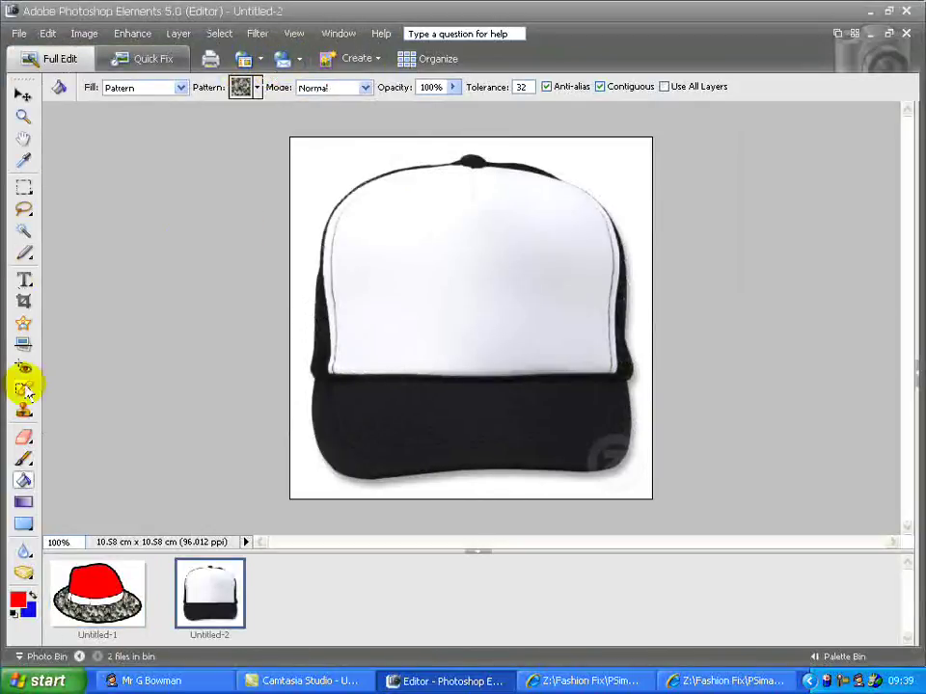
Step: Select the cap's white front panel with the Magic Wand at tolerance 20 and switch to the Gradient tool
click(23, 232)
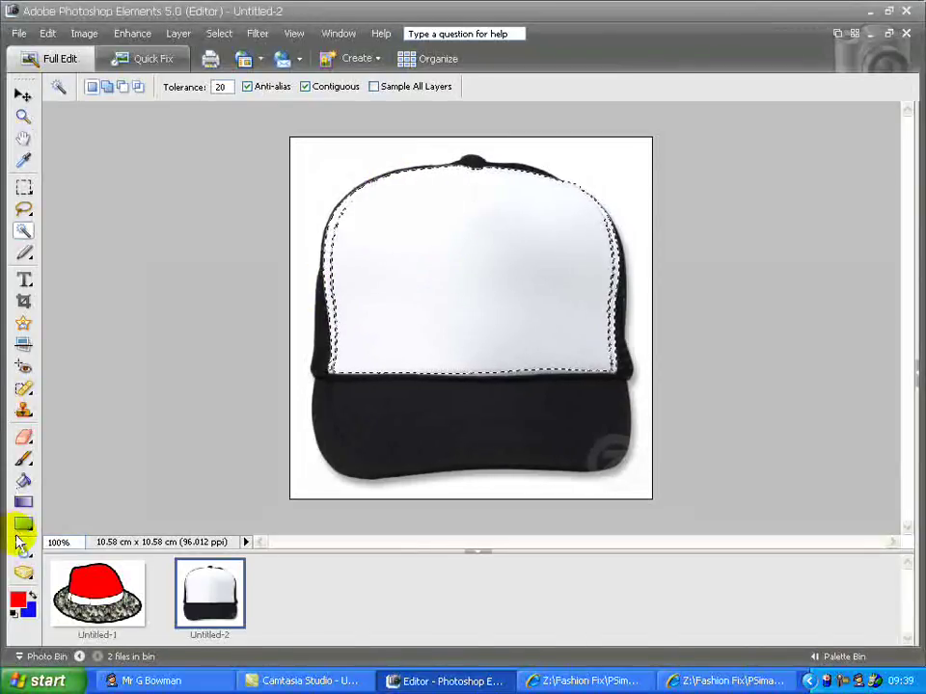
click(24, 478)
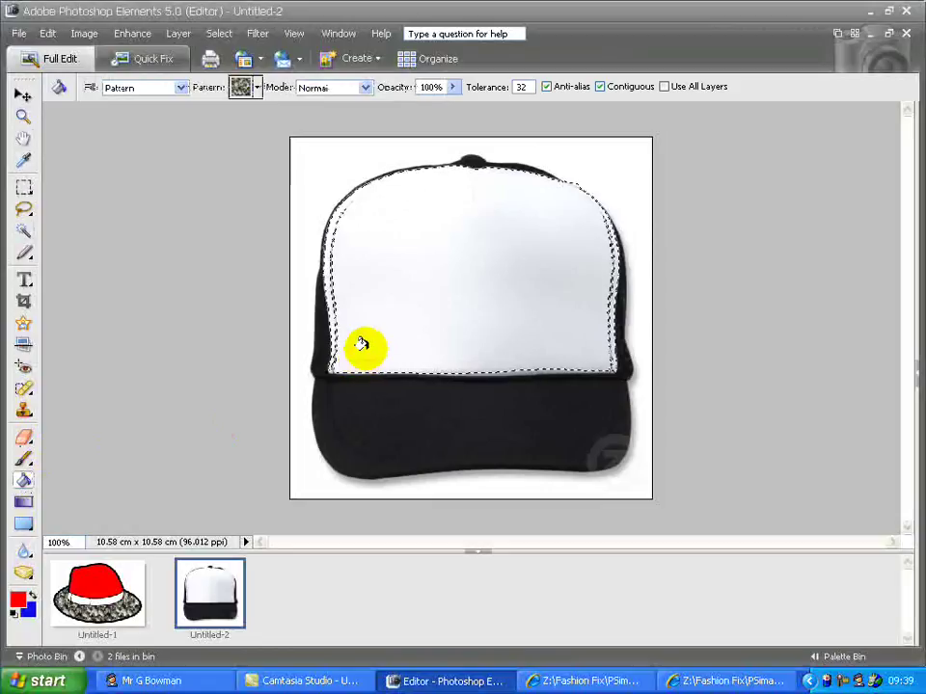
click(23, 503)
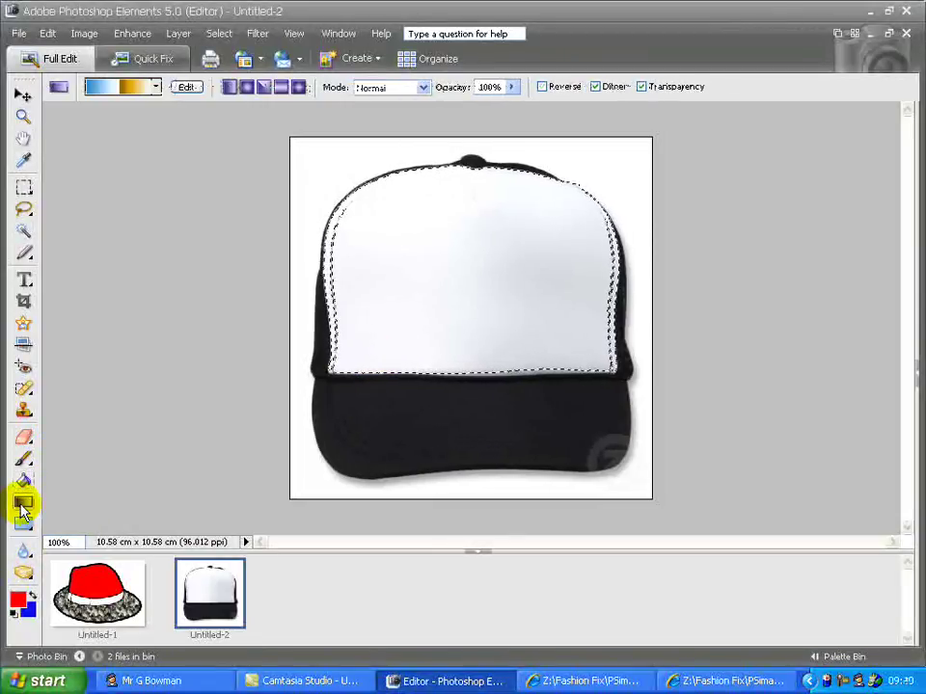
Step: Replace the gradient presets with a multicoloured set and choose the yellow-orange, crimson and teal gradient
click(184, 87)
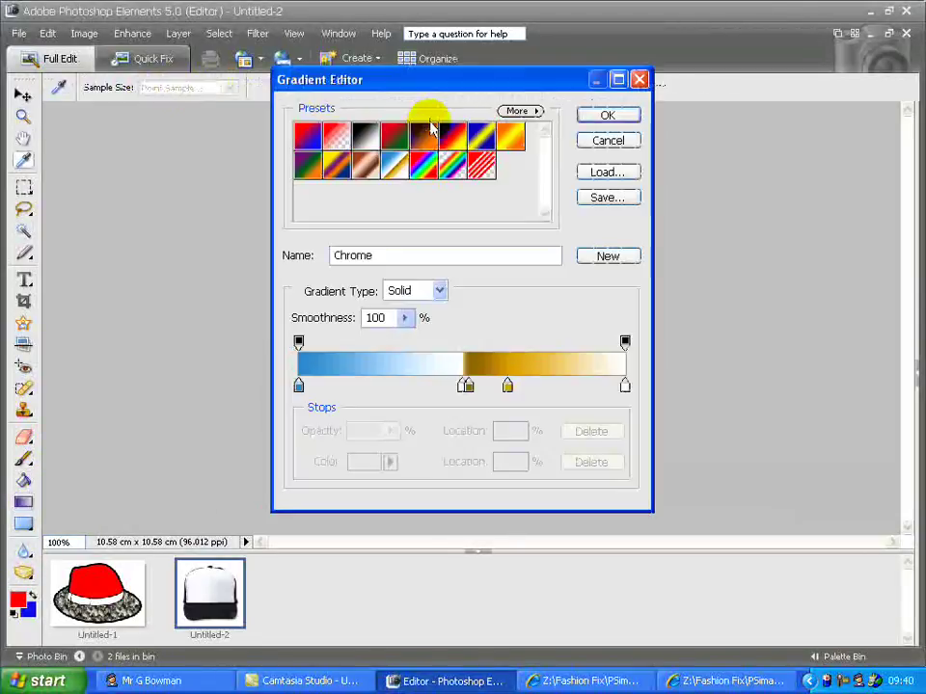
click(536, 113)
click(580, 285)
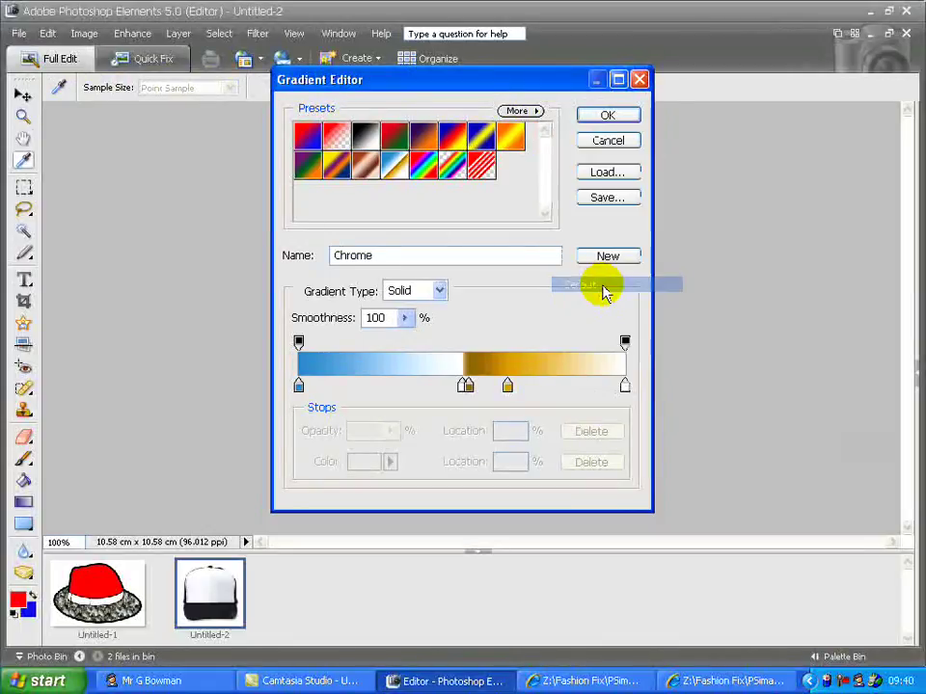
click(536, 112)
click(569, 253)
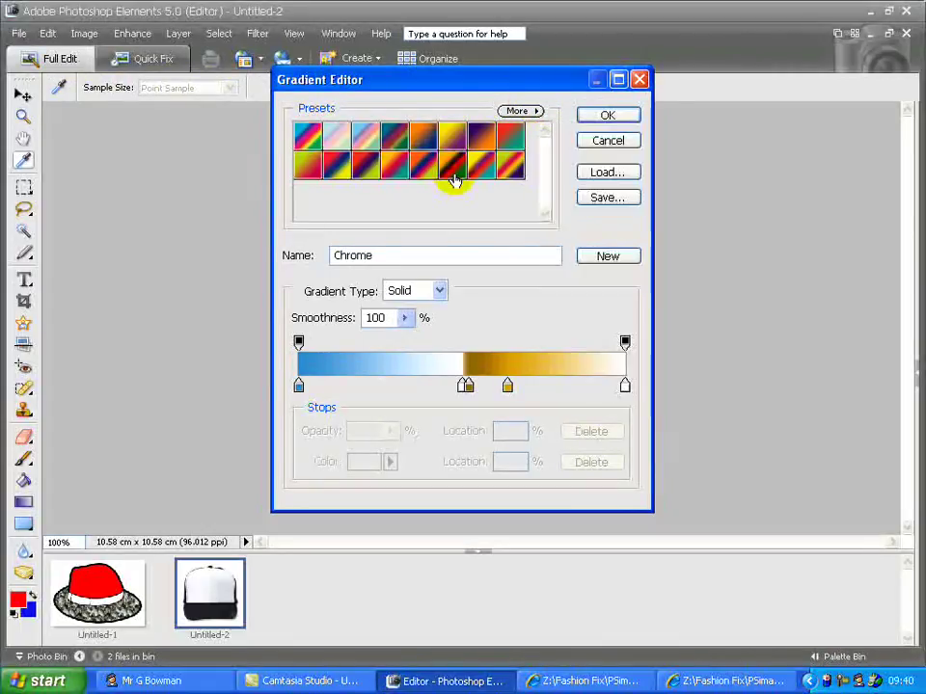
Step: Change the gradient's middle colour stop to blue and fill the cap's selected front panel with it vertically, orange at the top
click(462, 387)
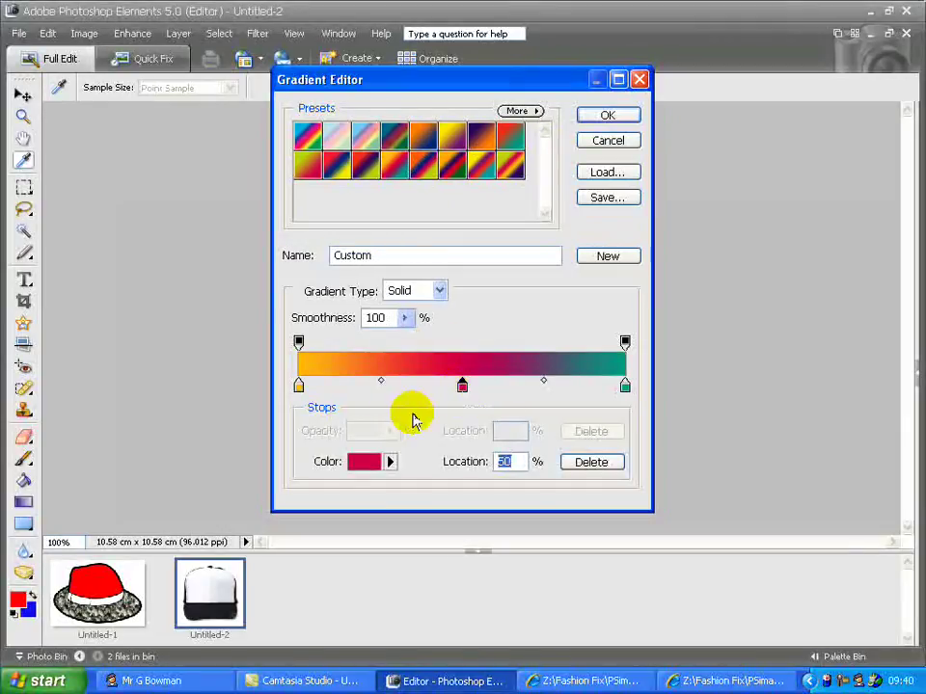
click(391, 462)
click(438, 499)
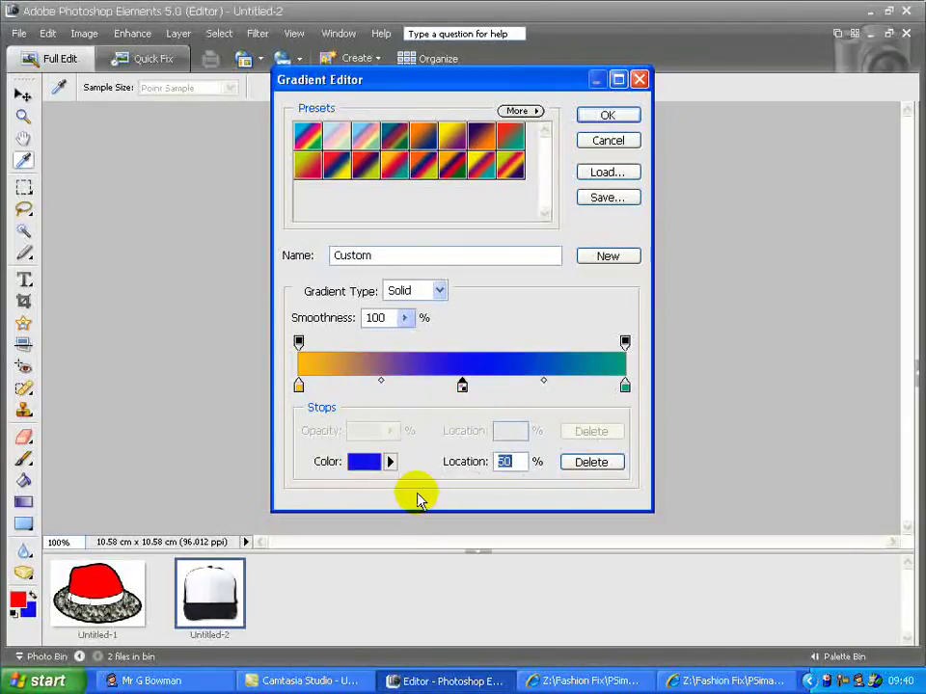
click(608, 117)
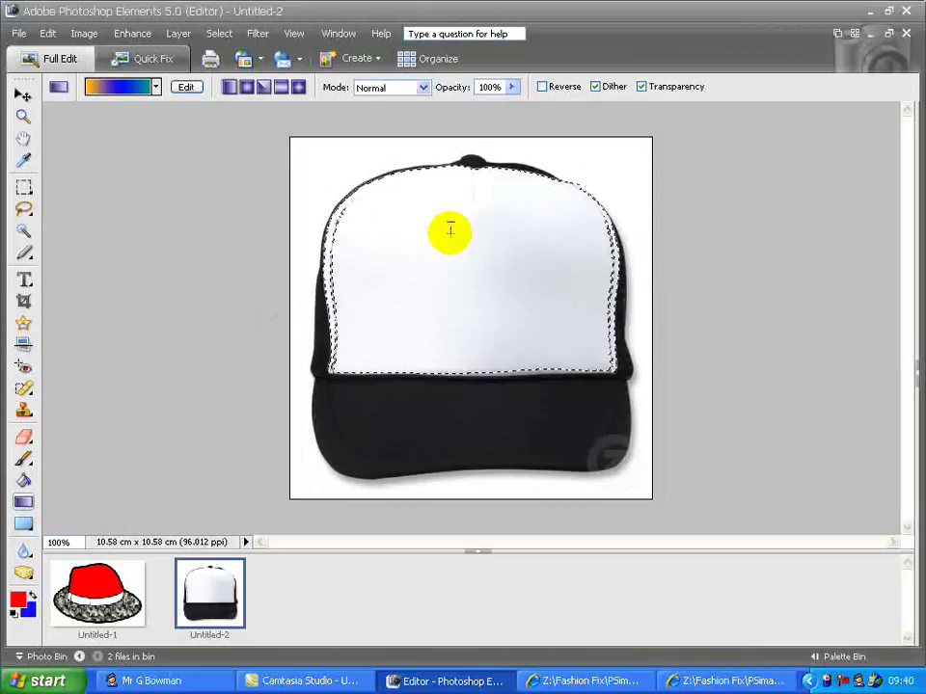
drag(450, 224, 448, 313)
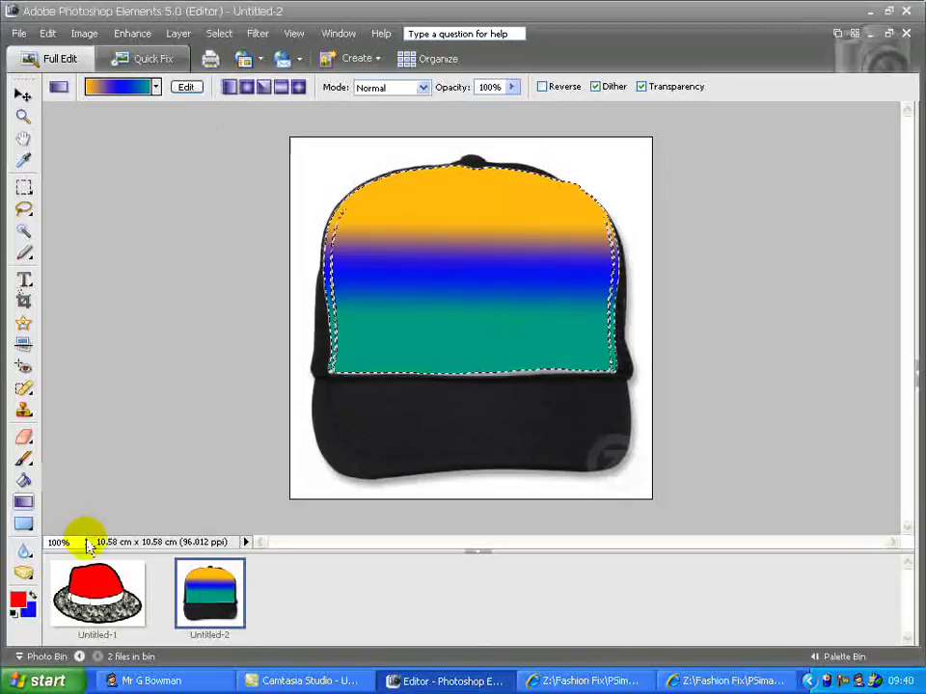
Step: Switch to the hat image and load All Elements Shapes for the Cookie Cutter without saving the current shapes
click(107, 572)
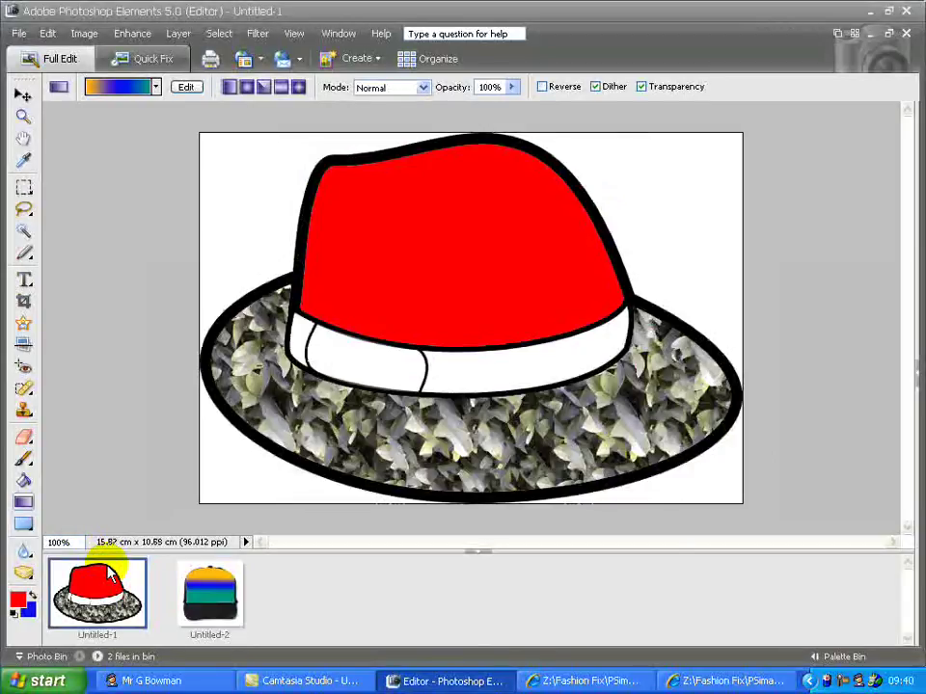
click(22, 326)
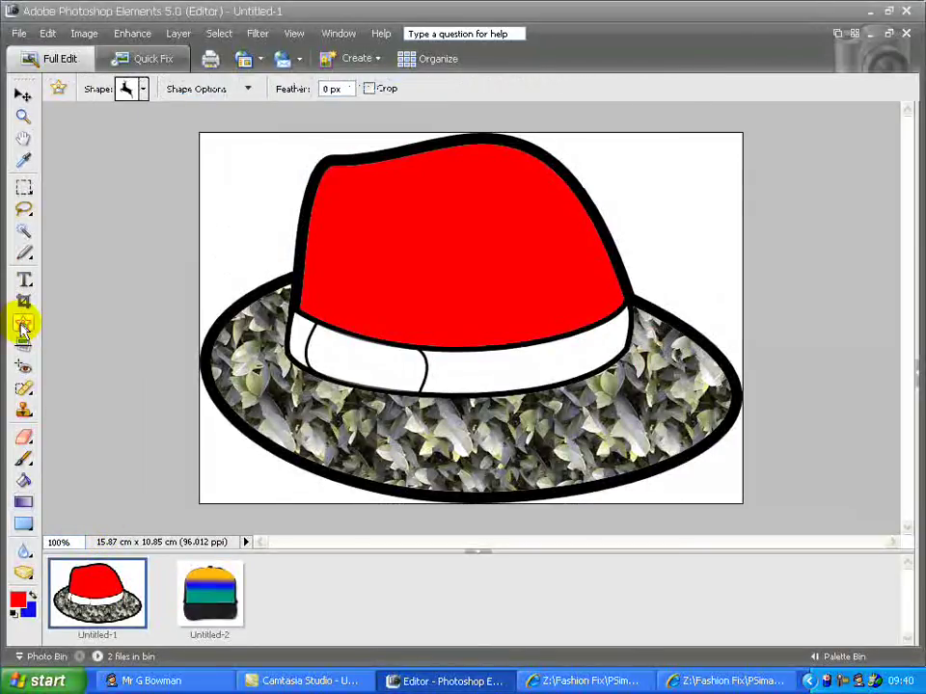
click(143, 88)
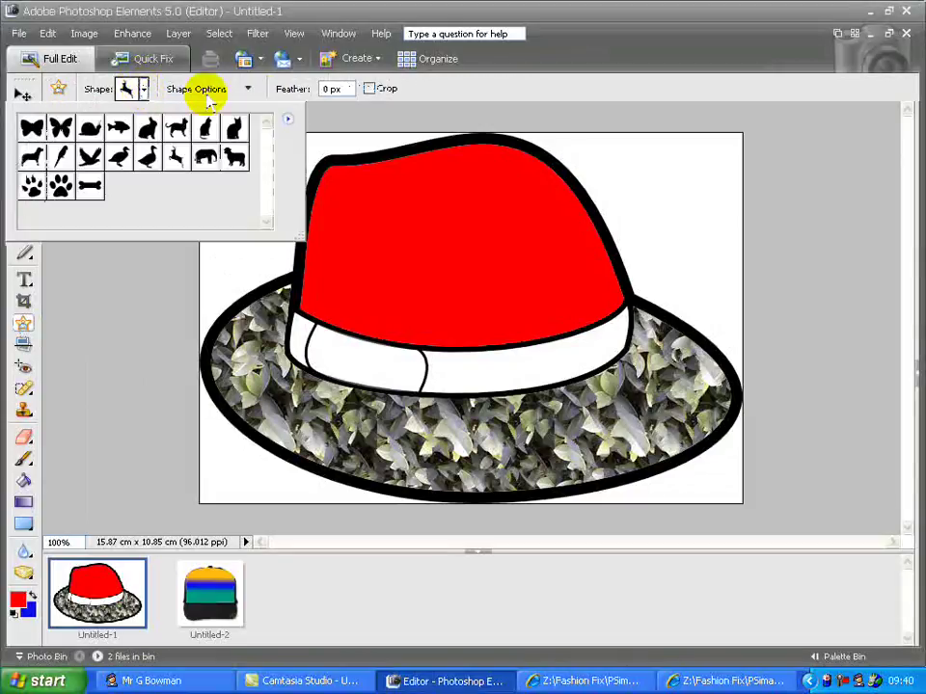
click(288, 118)
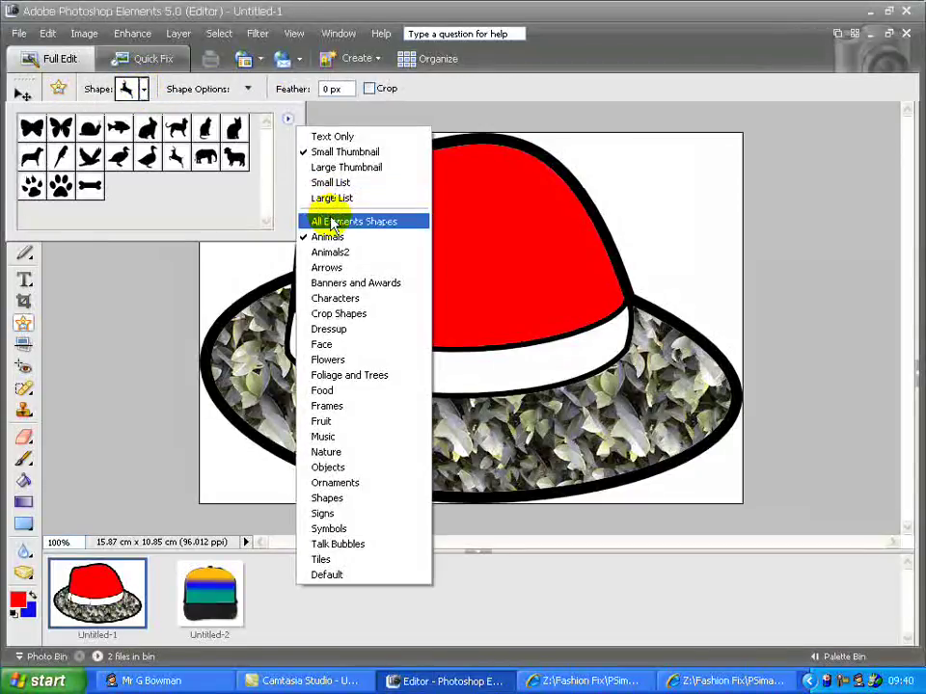
click(332, 222)
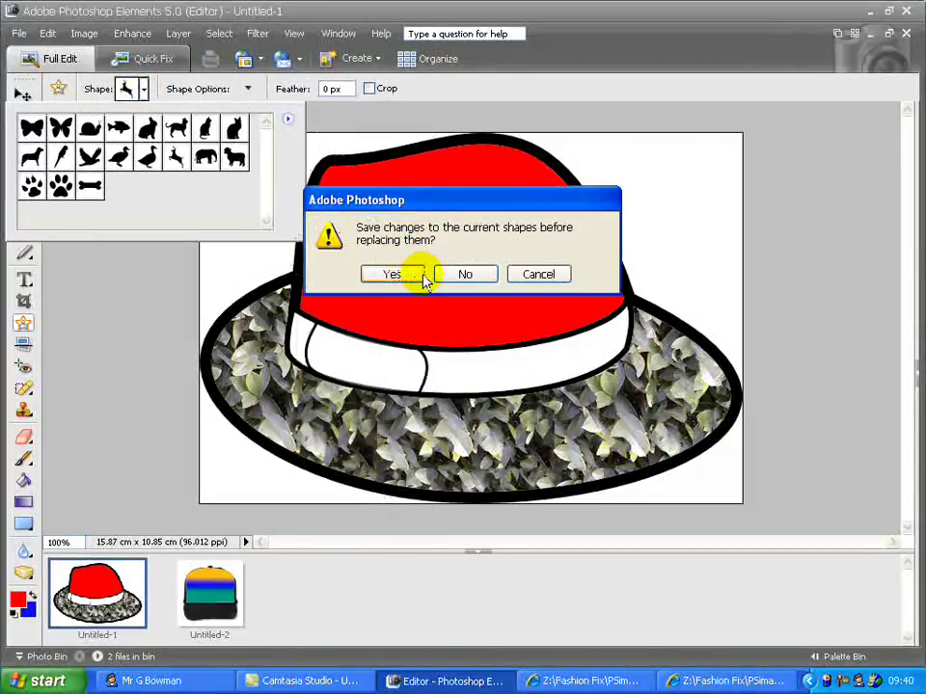
click(455, 278)
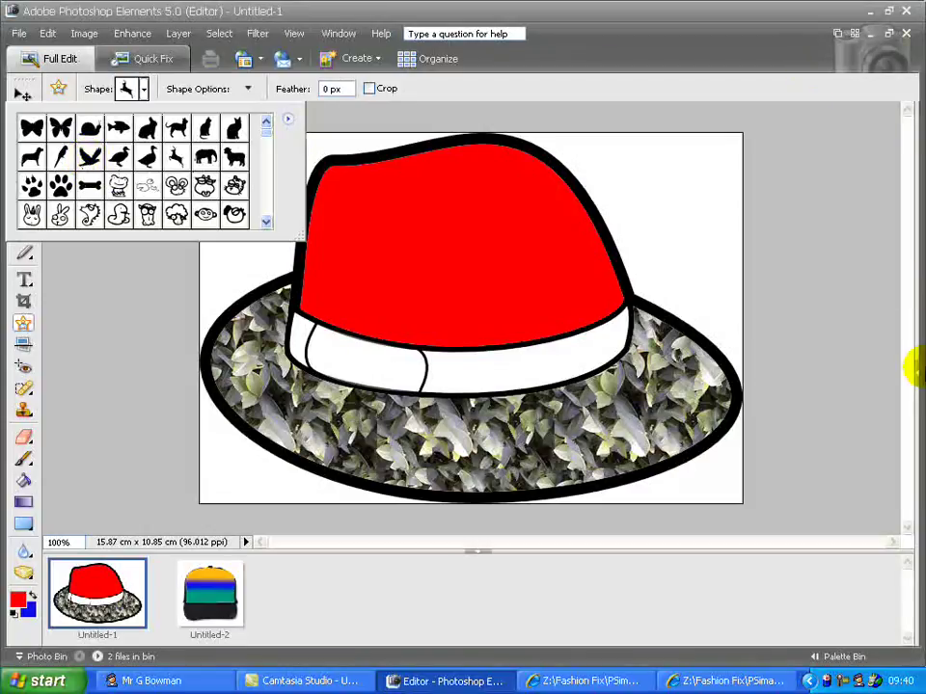
Step: Show the Artwork and Effects palette with Shapes from the Animals category and choose Butterfly 2
click(914, 368)
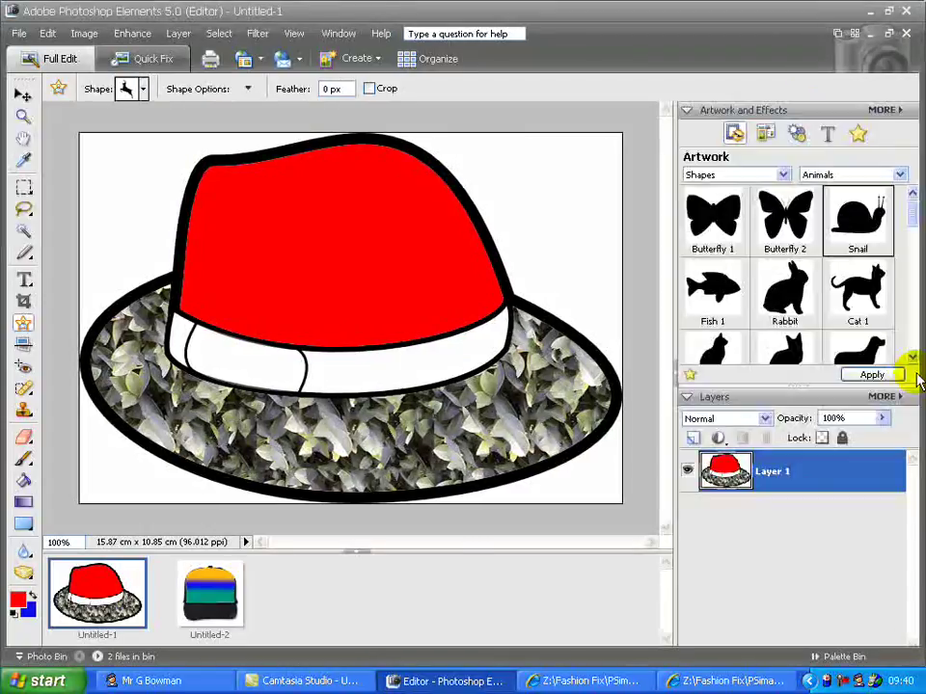
click(733, 135)
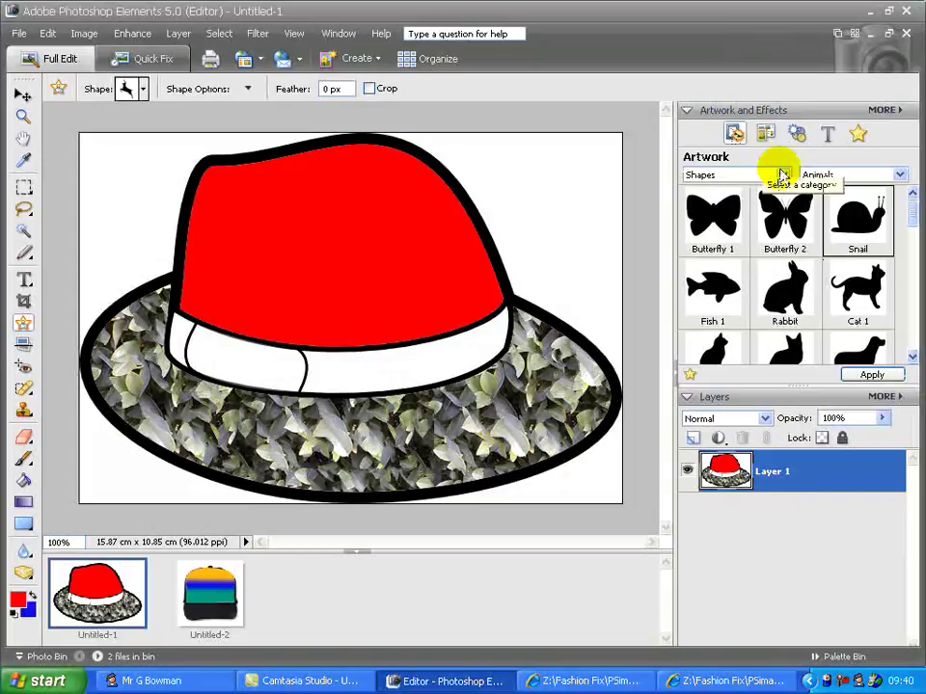
click(782, 174)
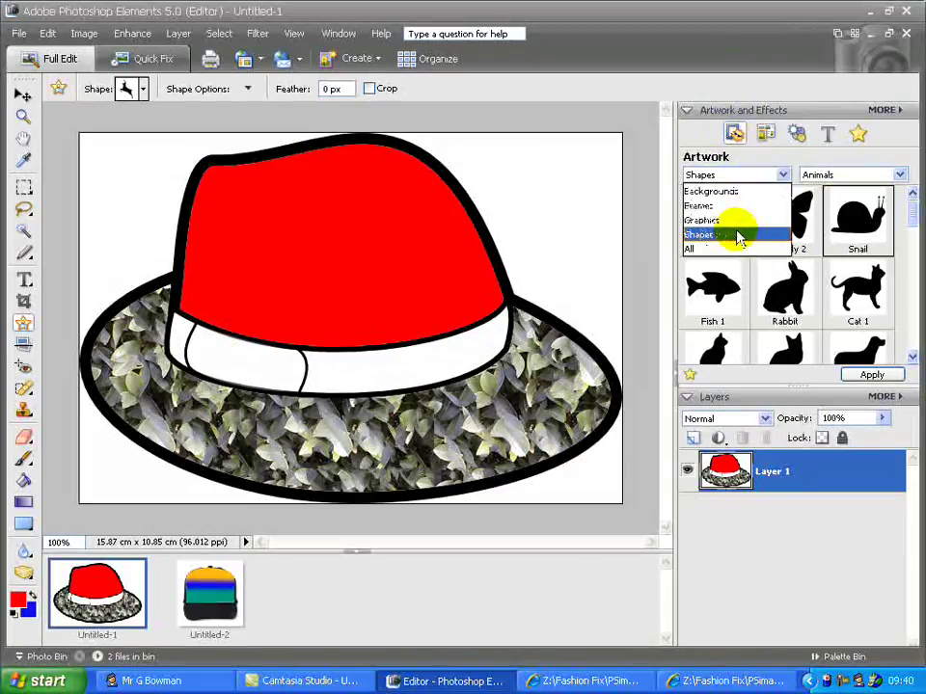
click(738, 236)
click(785, 214)
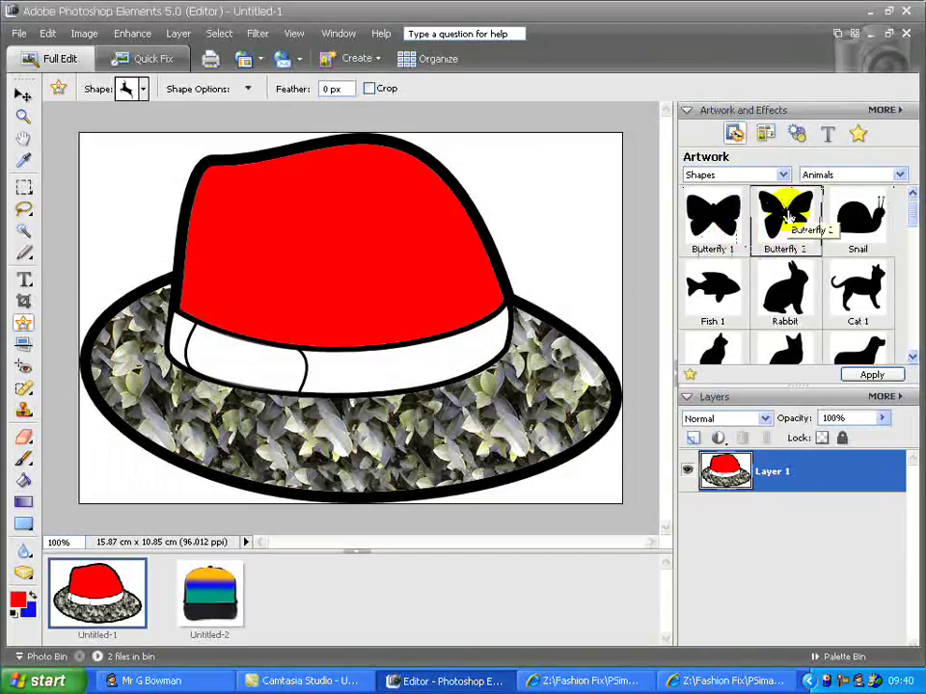
scroll(911, 217, down, 3)
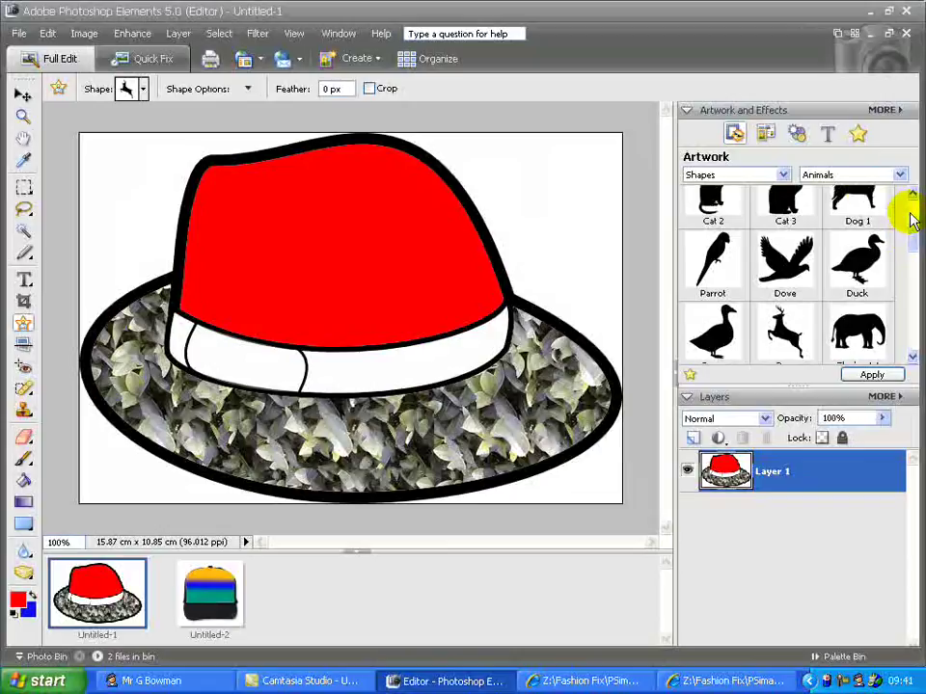
scroll(914, 240, up, 1)
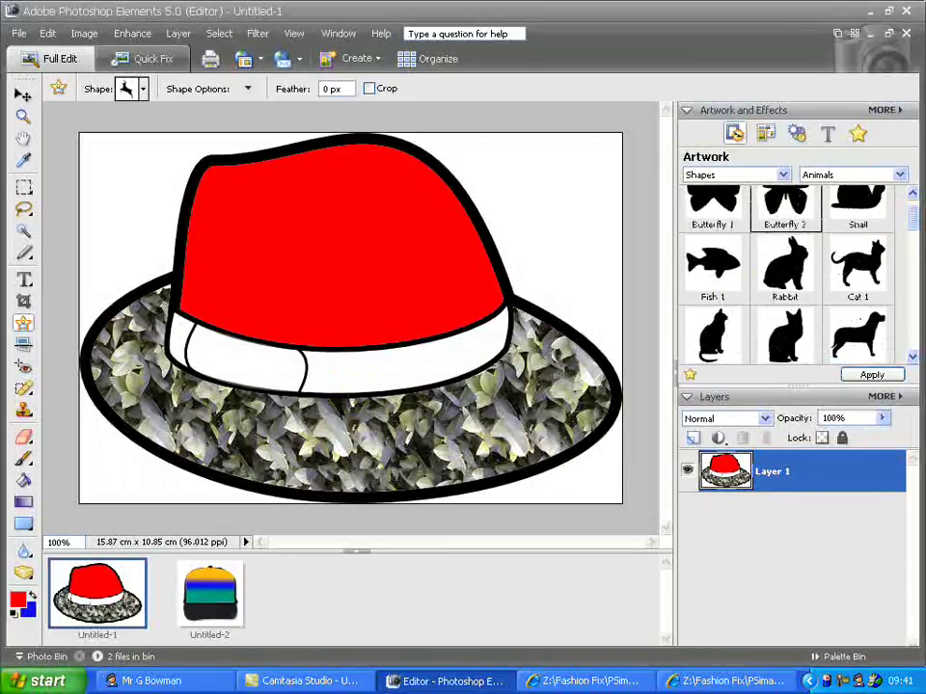
Step: Swap the foreground colour to blue and place the Butterfly 2 shape on the hat's red crown at about 117% scale
click(32, 594)
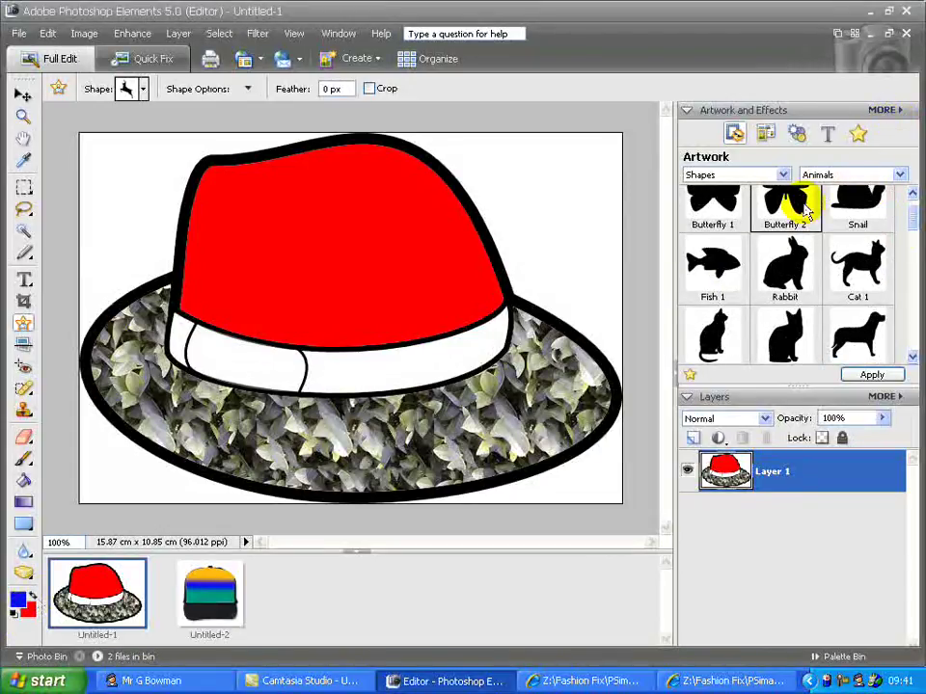
drag(808, 212, 319, 252)
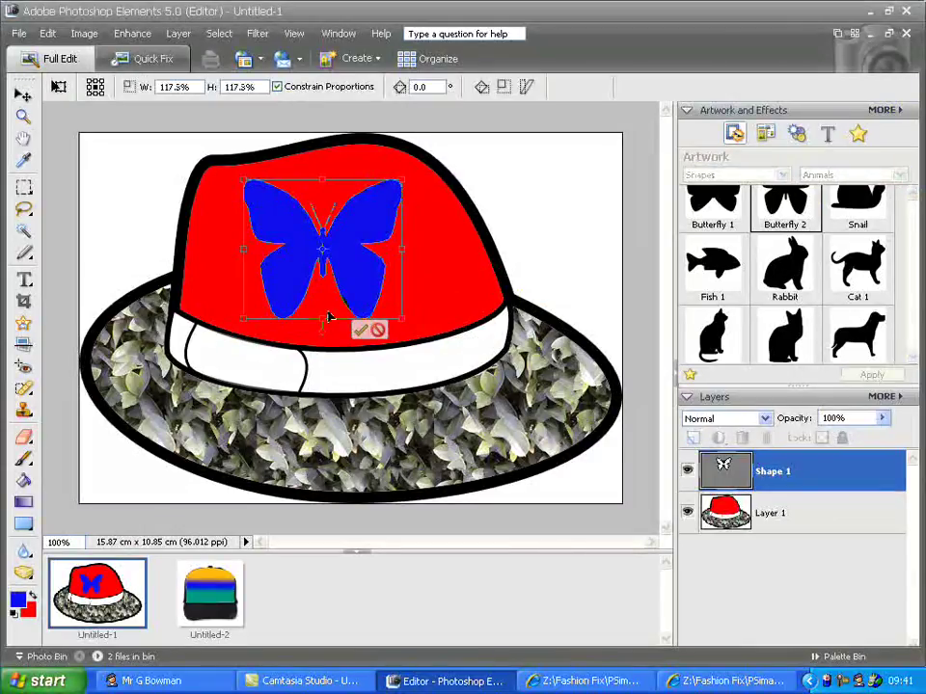
click(360, 329)
Step: Switch to the cap image and place a blue Fish 1 shape on the lower part of its front panel
click(224, 597)
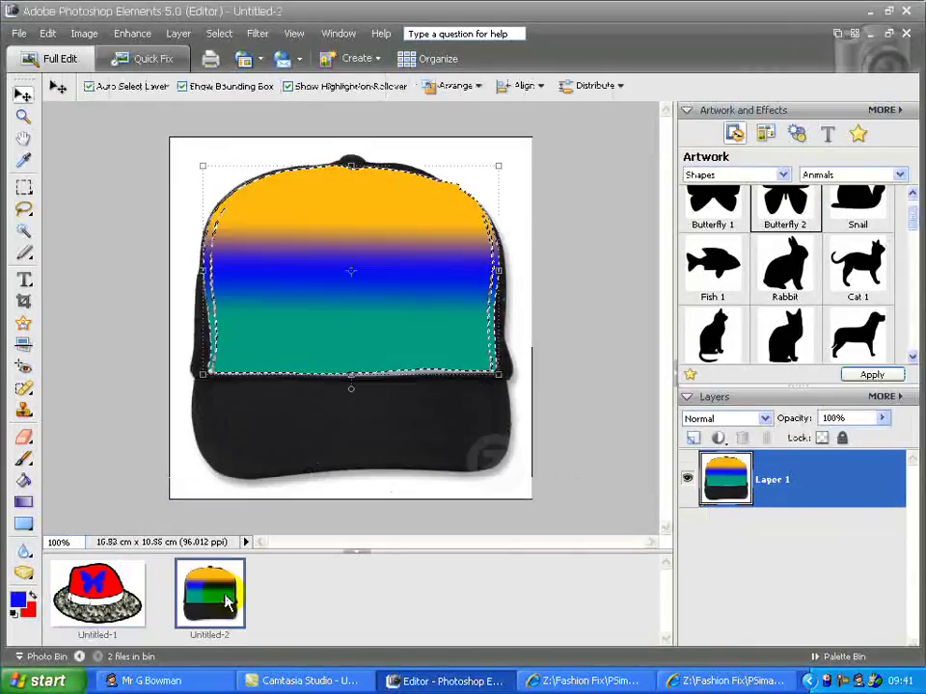
drag(710, 276, 362, 313)
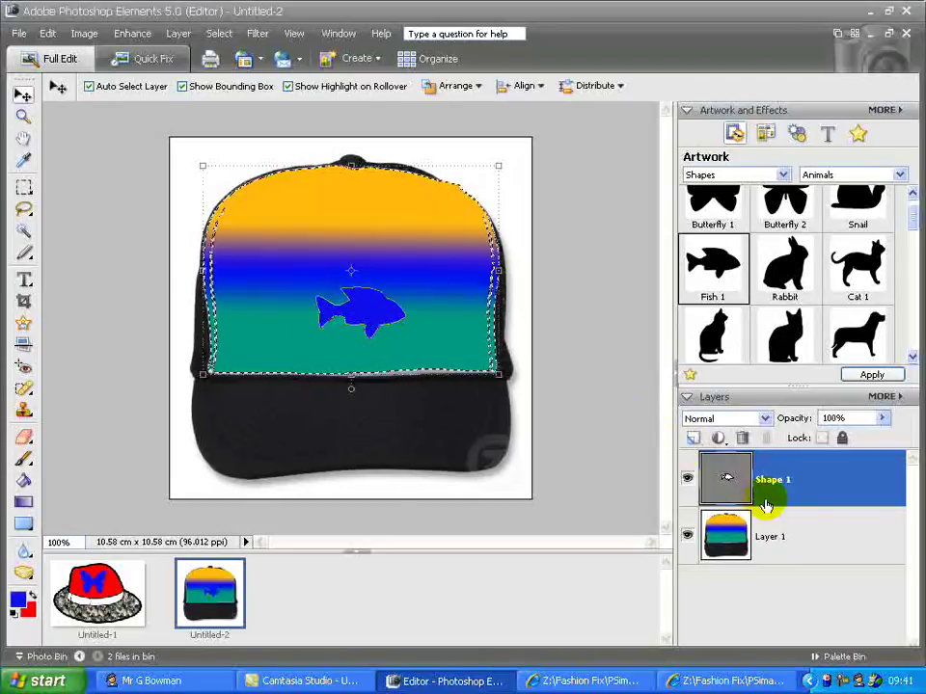
Step: Select the fish's shape layer, clear the panel selection, scale the fish to 171.2% and centre it on the cap's front panel
click(793, 530)
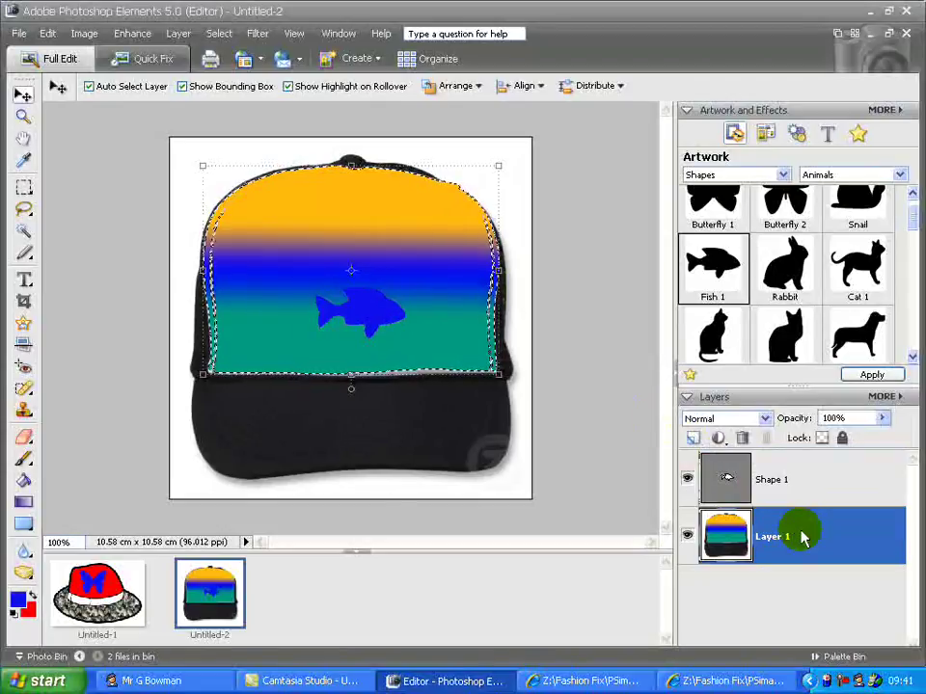
click(810, 482)
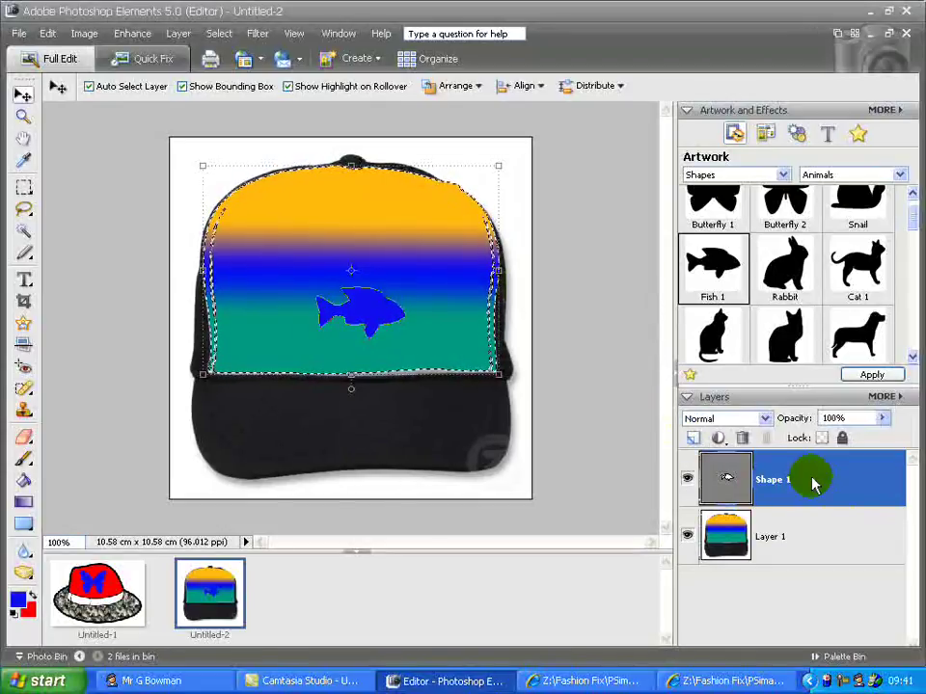
click(455, 307)
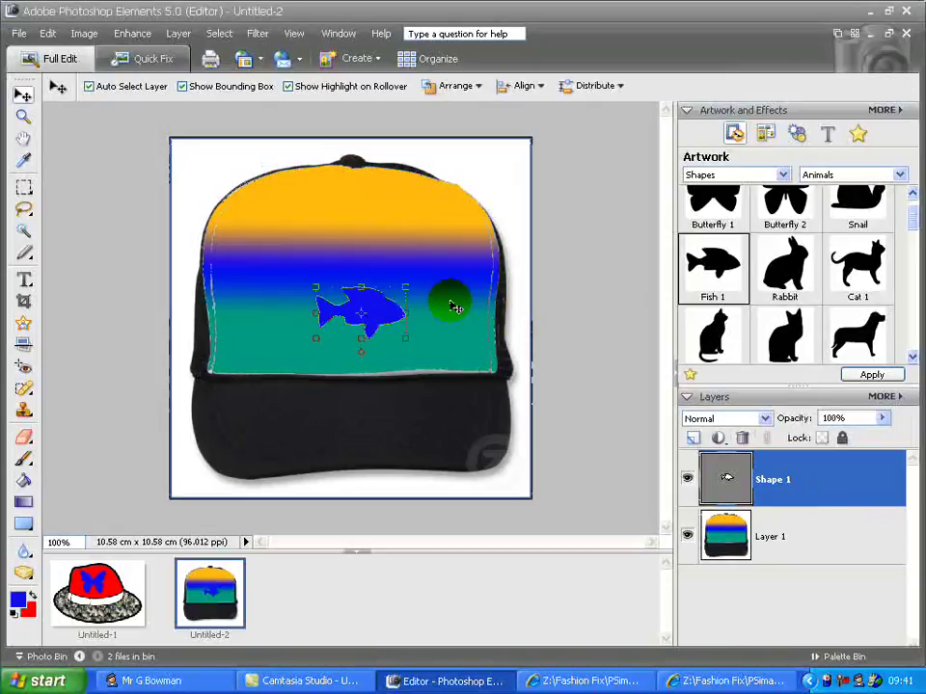
drag(405, 287, 469, 247)
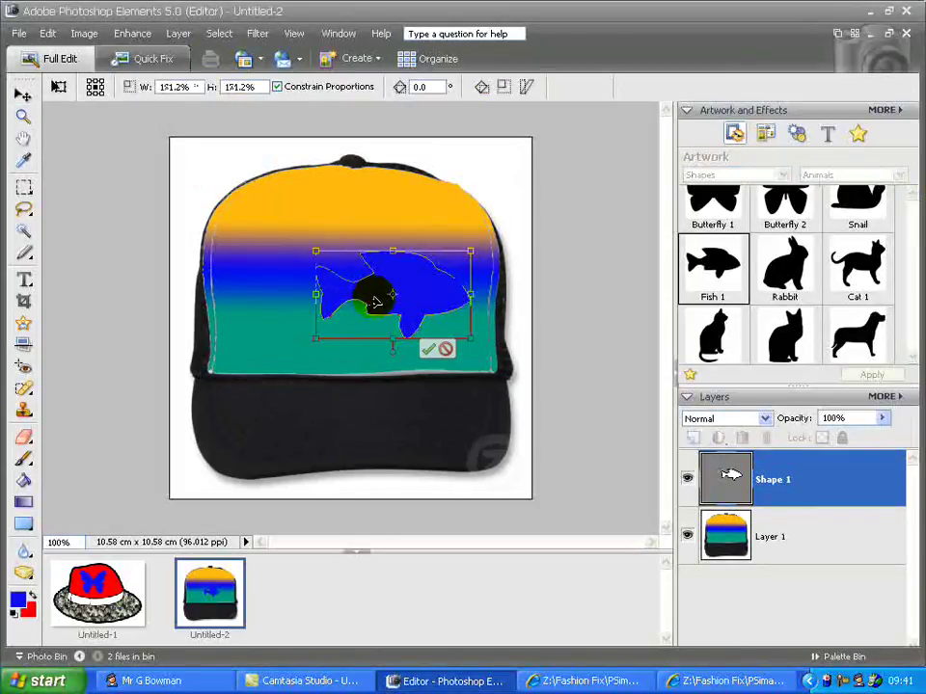
drag(376, 302, 340, 284)
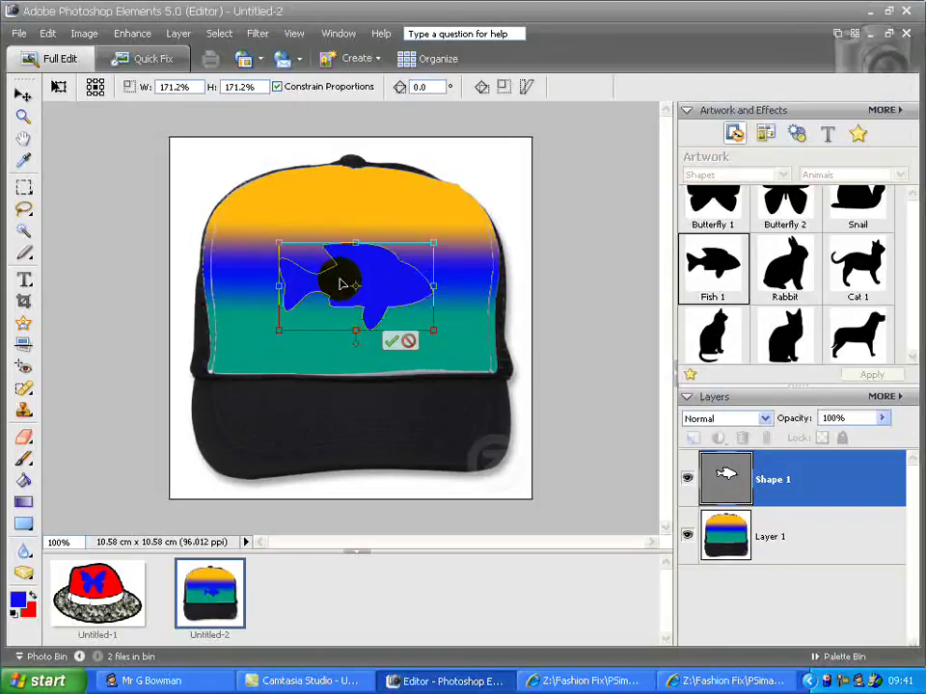
right_click(841, 682)
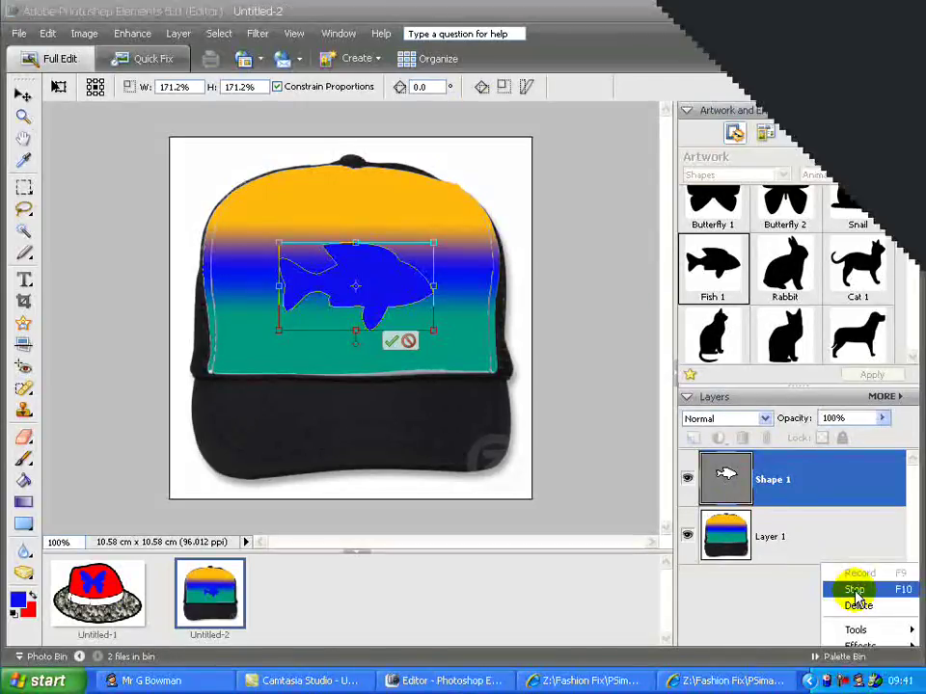